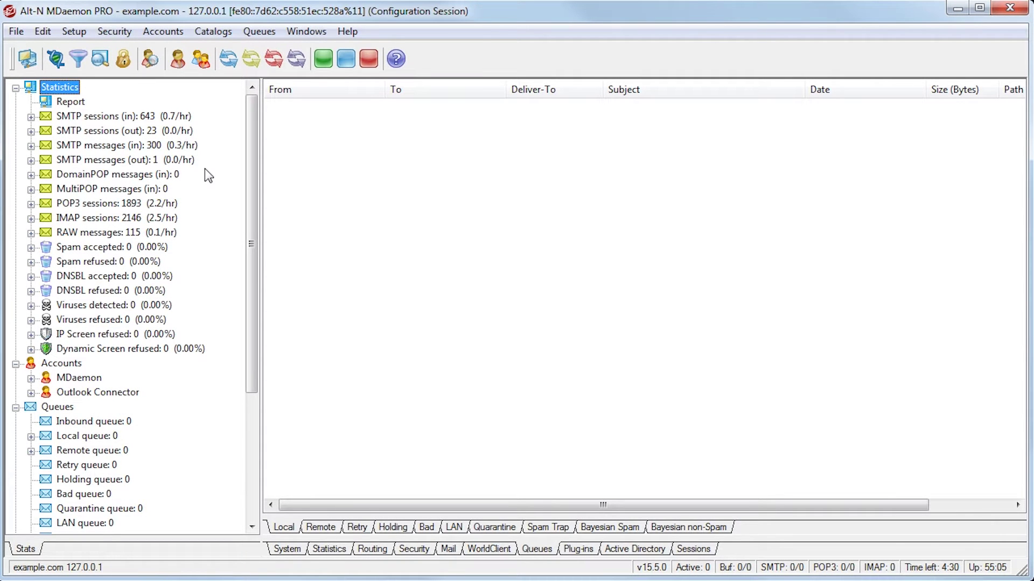
# Enable MDPGP under Security > MDPGP and toggle MDPGP access for all server users
pyautogui.click(113, 32)
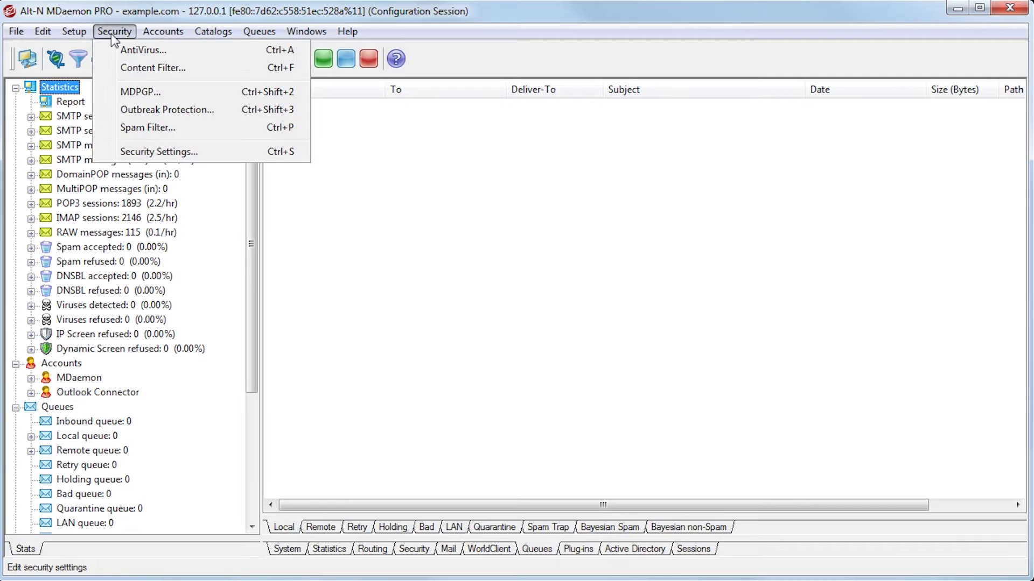
pyautogui.click(147, 93)
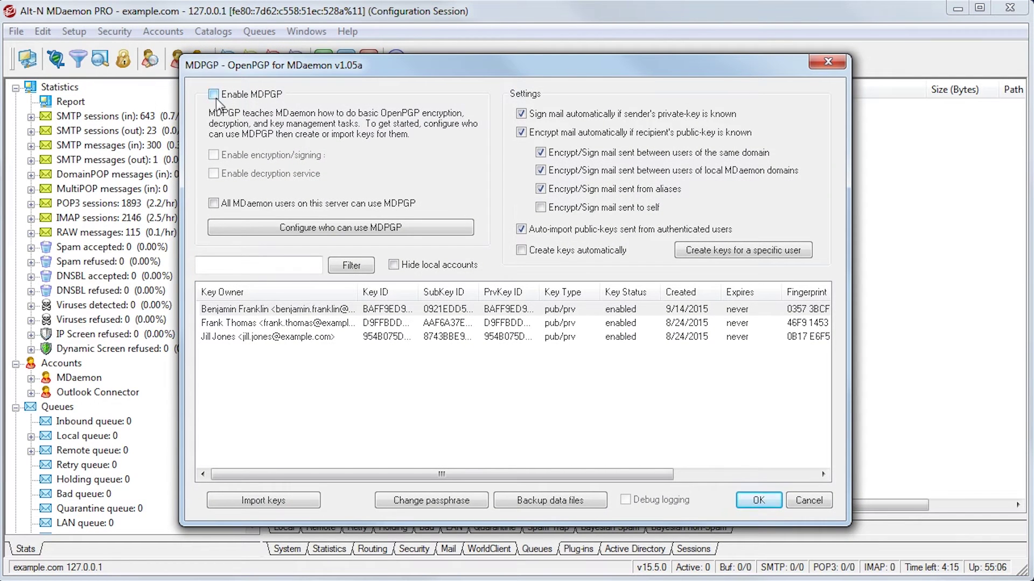
pyautogui.click(214, 95)
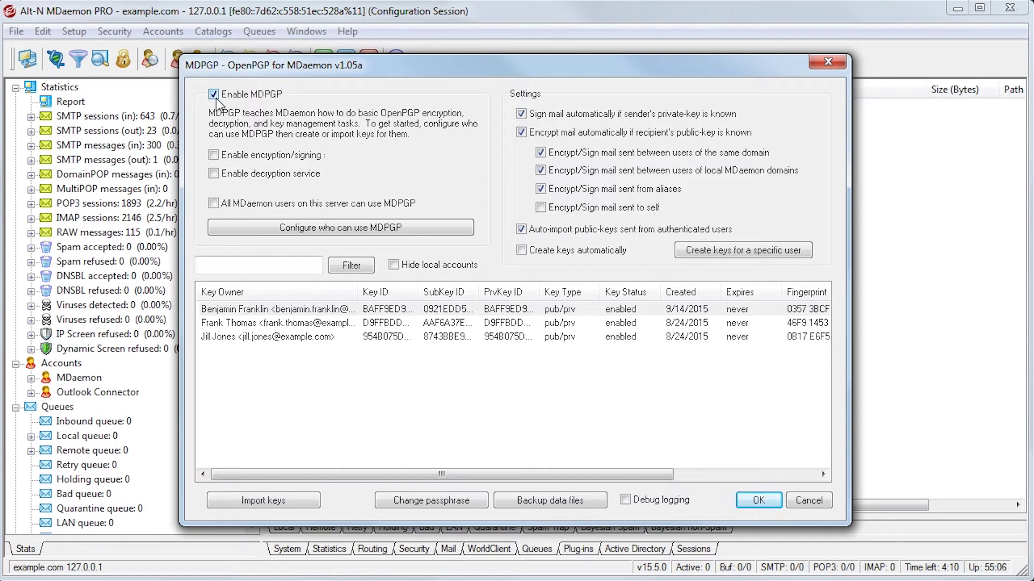
pyautogui.click(214, 204)
# Append a line to rules.txt granting the user's address MDPGP encryption and decryption
pyautogui.click(274, 233)
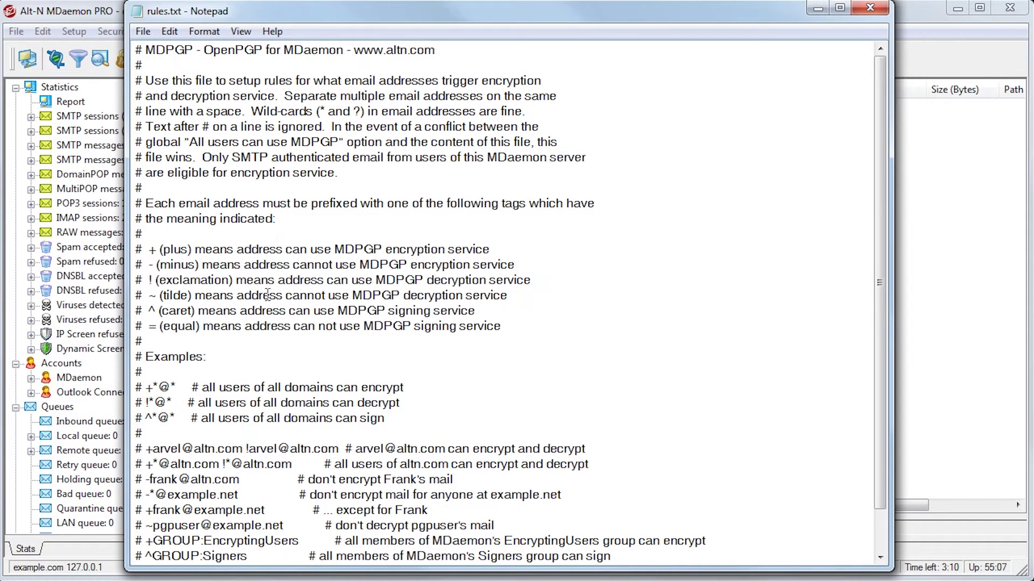
pyautogui.scroll(-1, 320, 518)
pyautogui.scroll(-1, 319, 518)
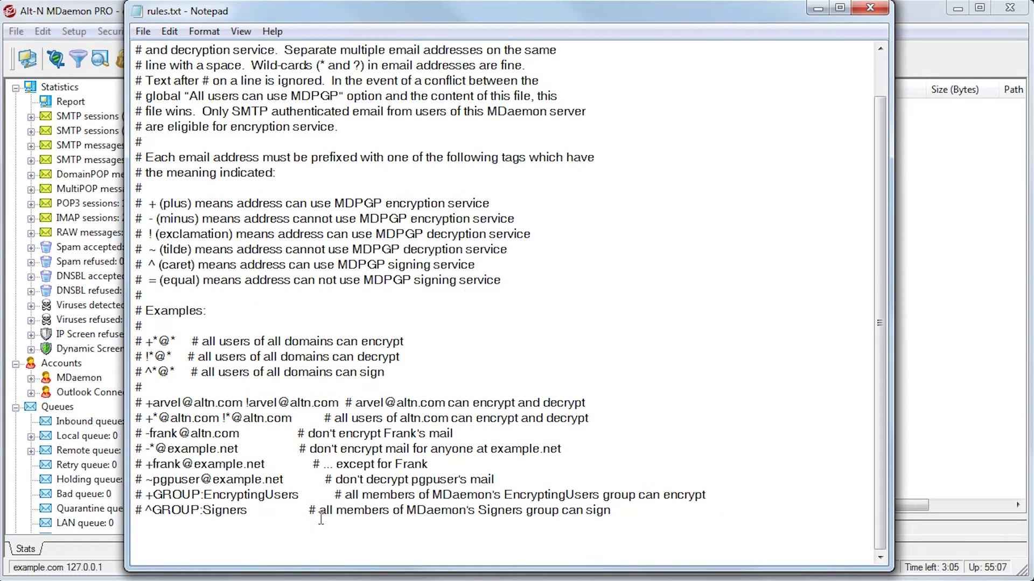
pyautogui.click(174, 540)
pyautogui.write('+')
pyautogui.hotkey('ctrl', 'v')
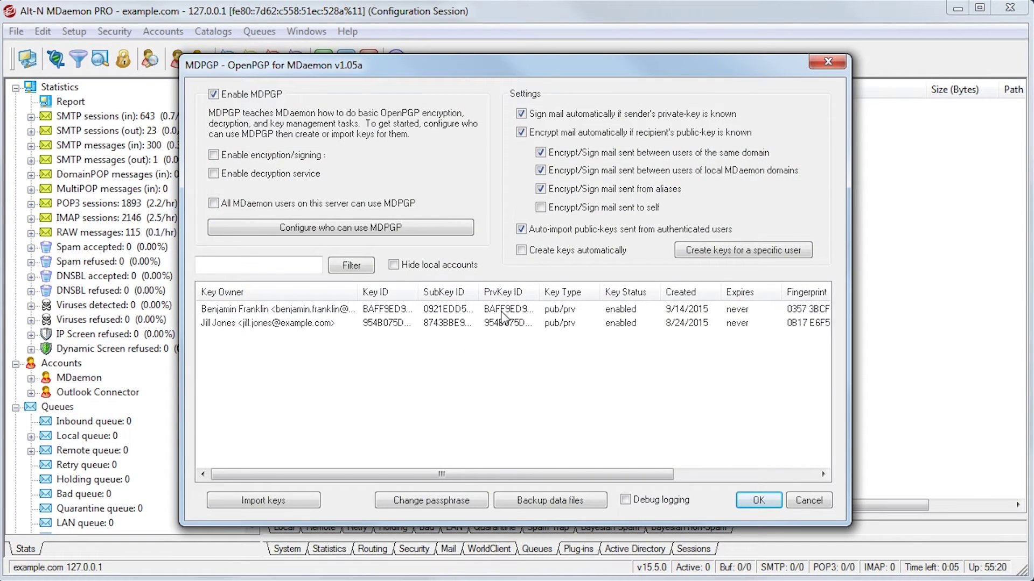
# Keep automatic key creation off and create a key pair for the chosen local user, e-mailing the public key
pyautogui.click(520, 254)
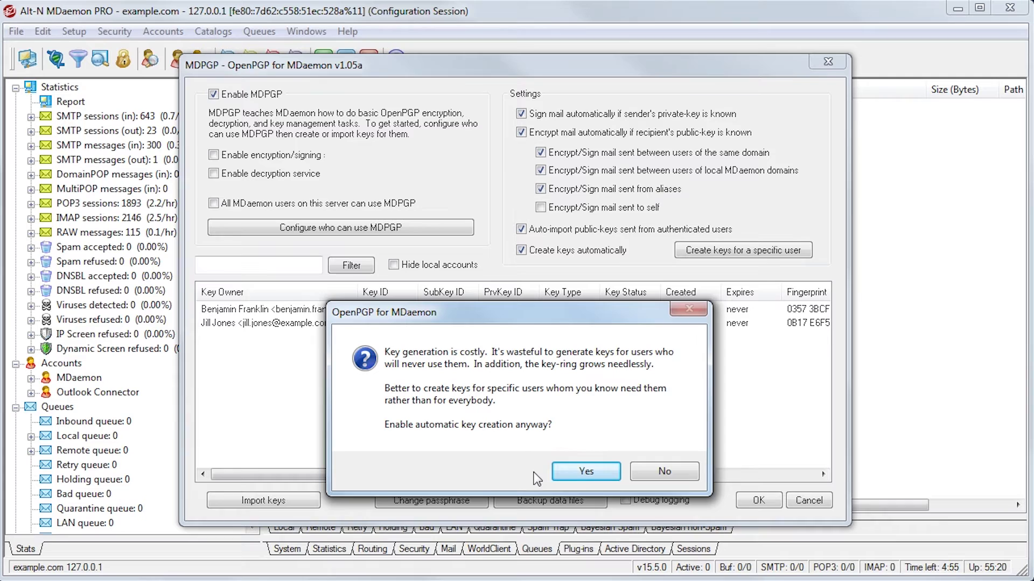
pyautogui.click(663, 471)
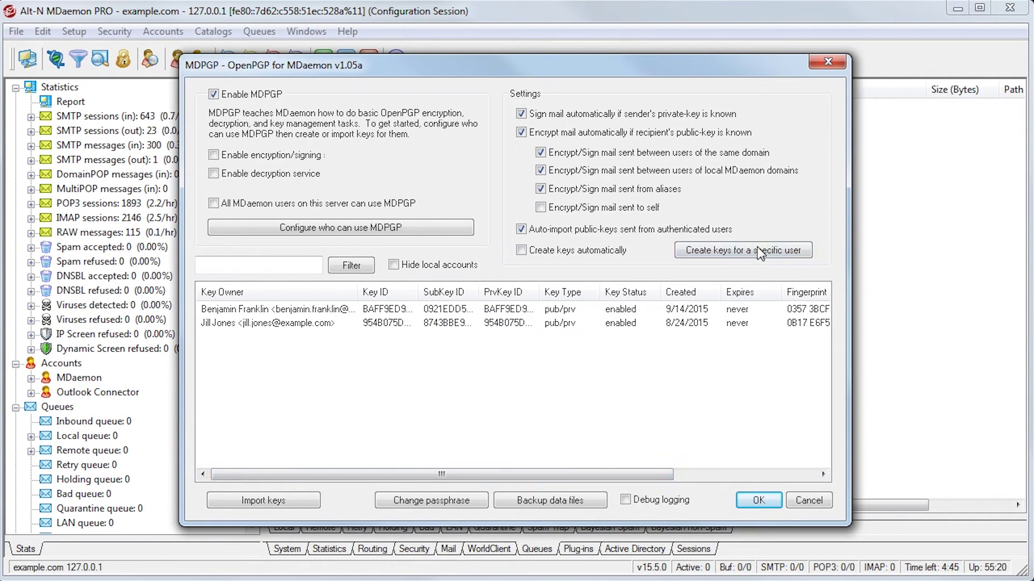
pyautogui.click(761, 260)
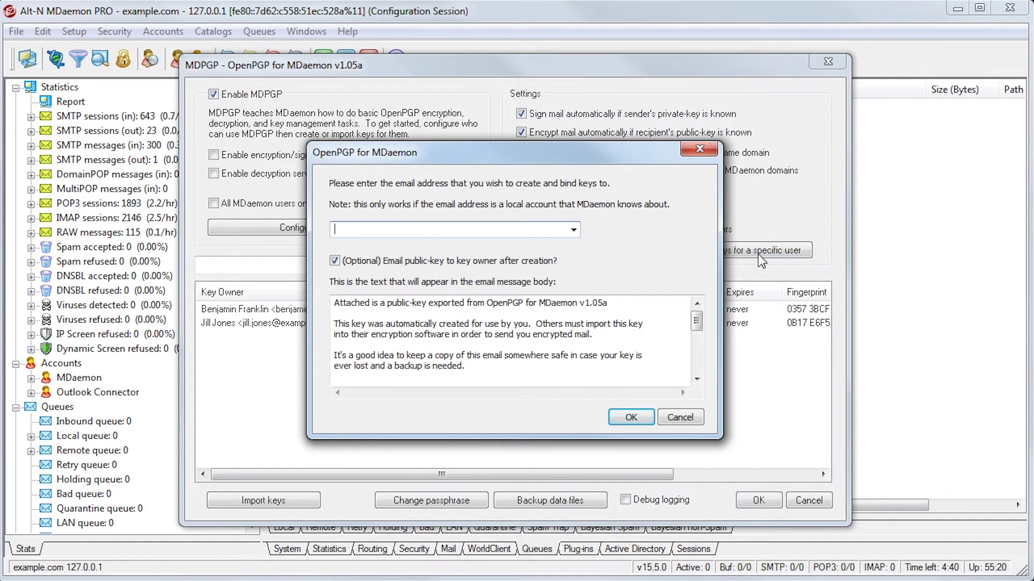
pyautogui.click(573, 231)
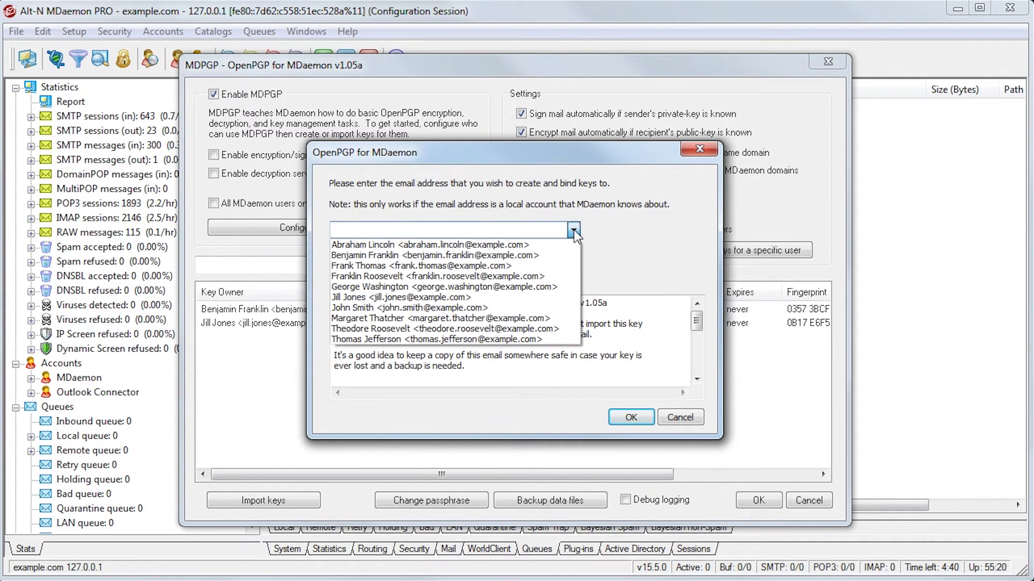
pyautogui.click(460, 266)
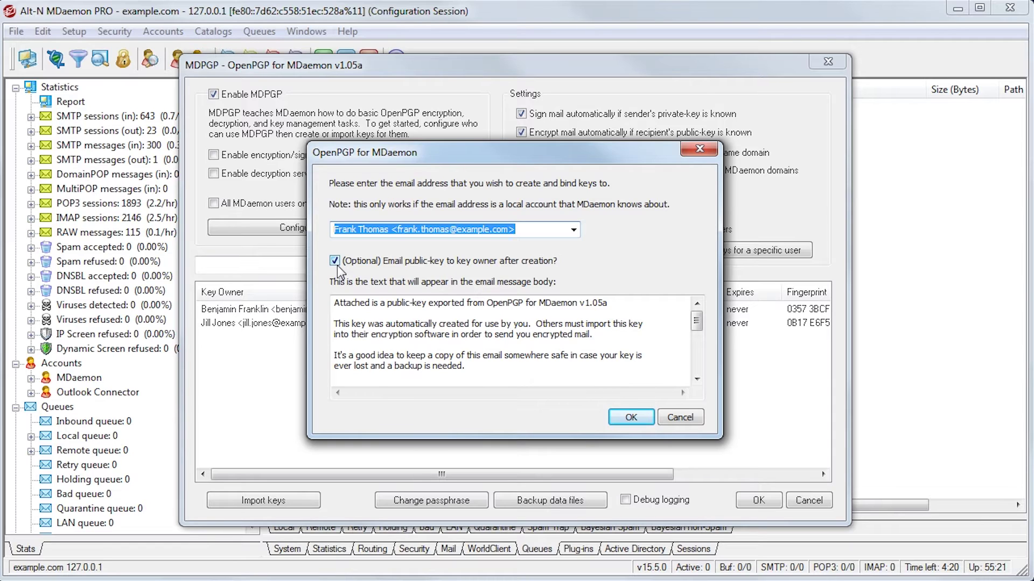
pyautogui.click(649, 420)
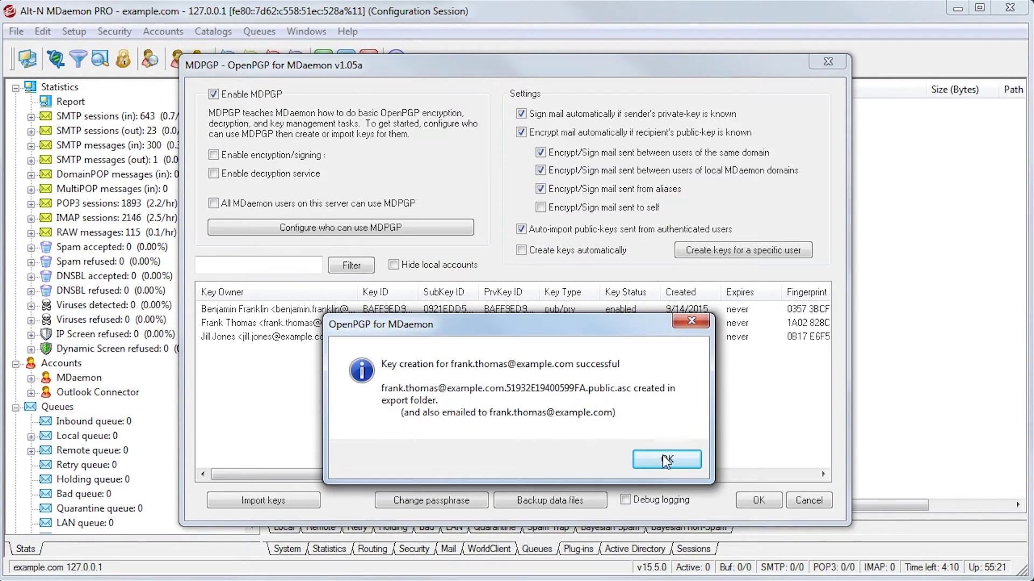
pyautogui.click(667, 461)
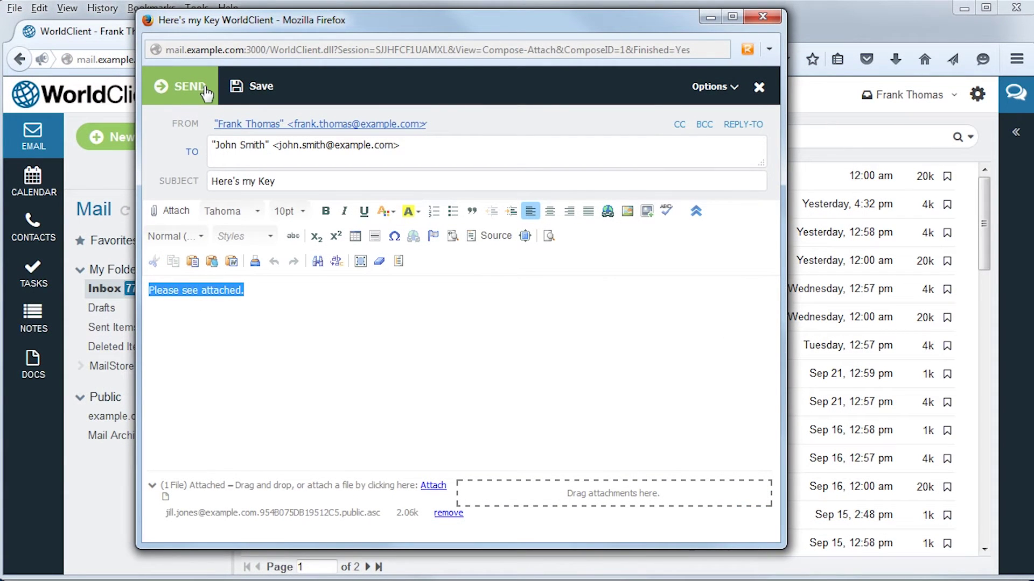
# Send the 'Here's my Key' message and forward the public-key e-mail to the recipient's address
pyautogui.click(206, 91)
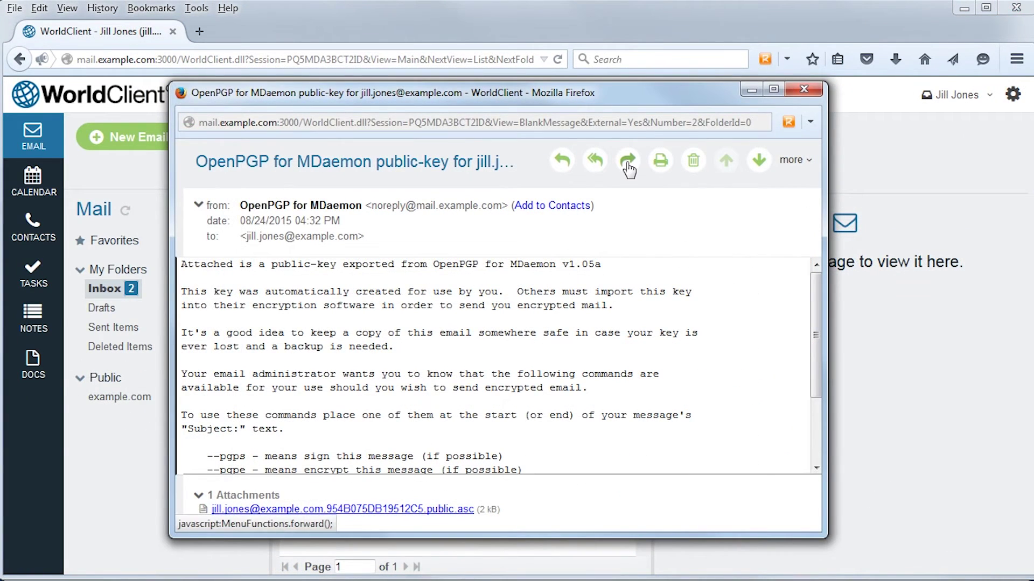
pyautogui.click(627, 162)
pyautogui.hotkey('ctrl', 'v')
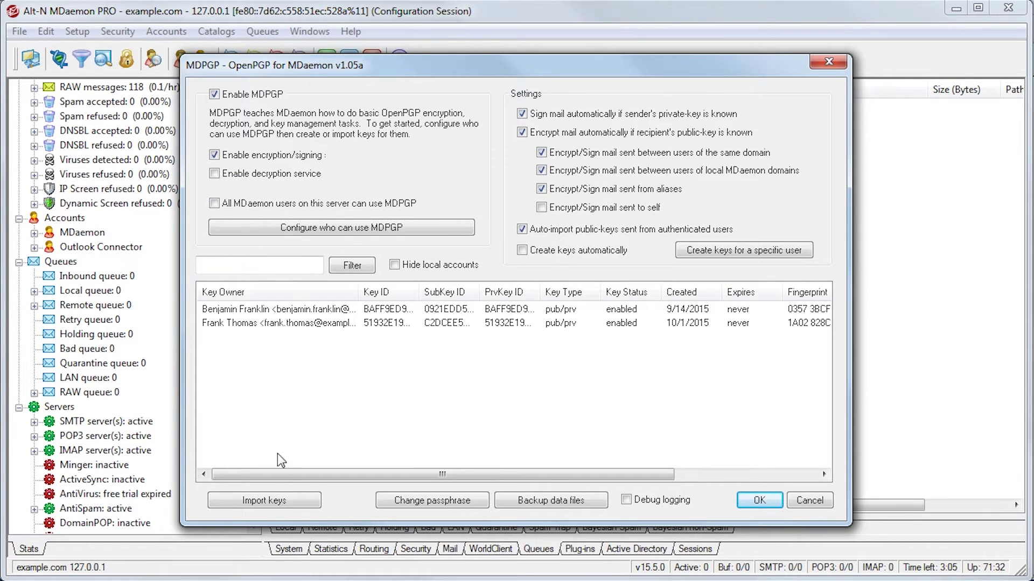
# Import the public-key .asc file from the Desktop into the MDPGP key list
pyautogui.click(284, 501)
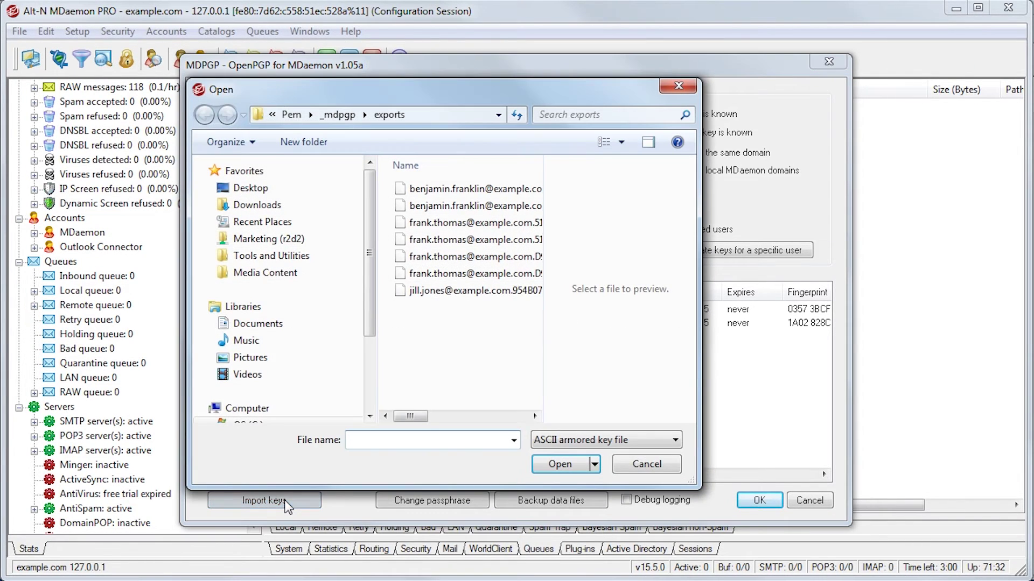
pyautogui.click(251, 188)
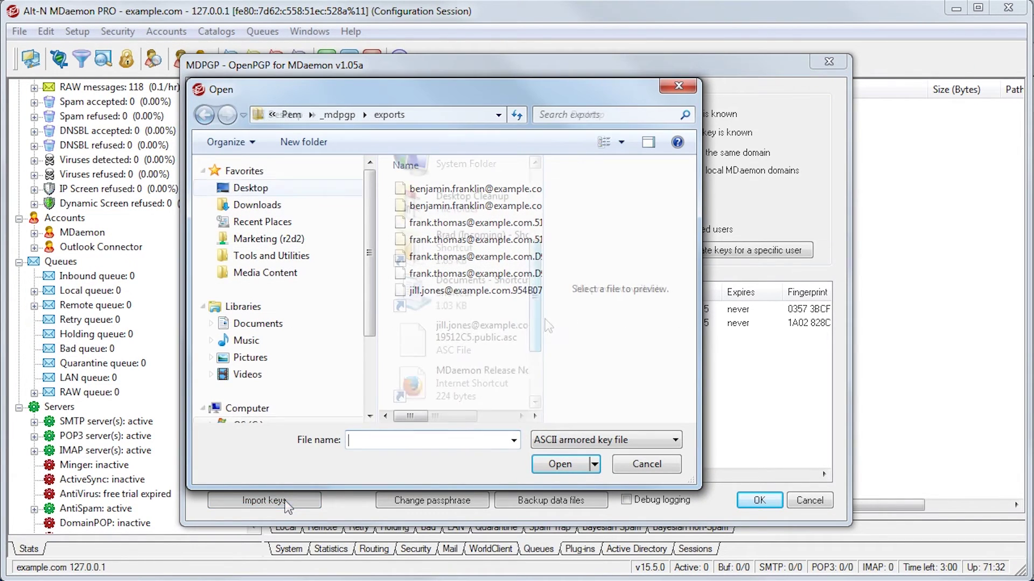
pyautogui.click(502, 331)
pyautogui.click(569, 466)
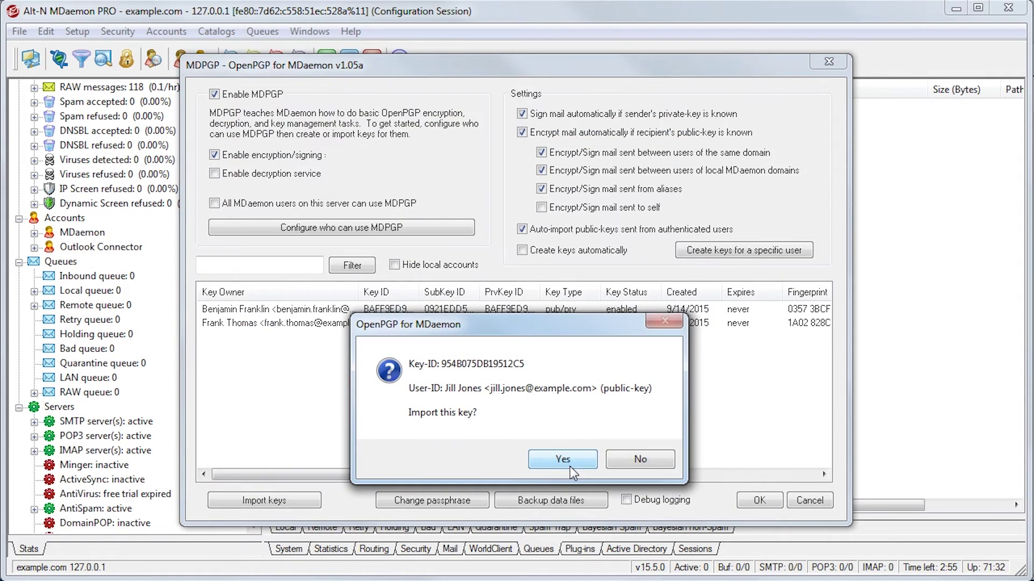
pyautogui.click(570, 466)
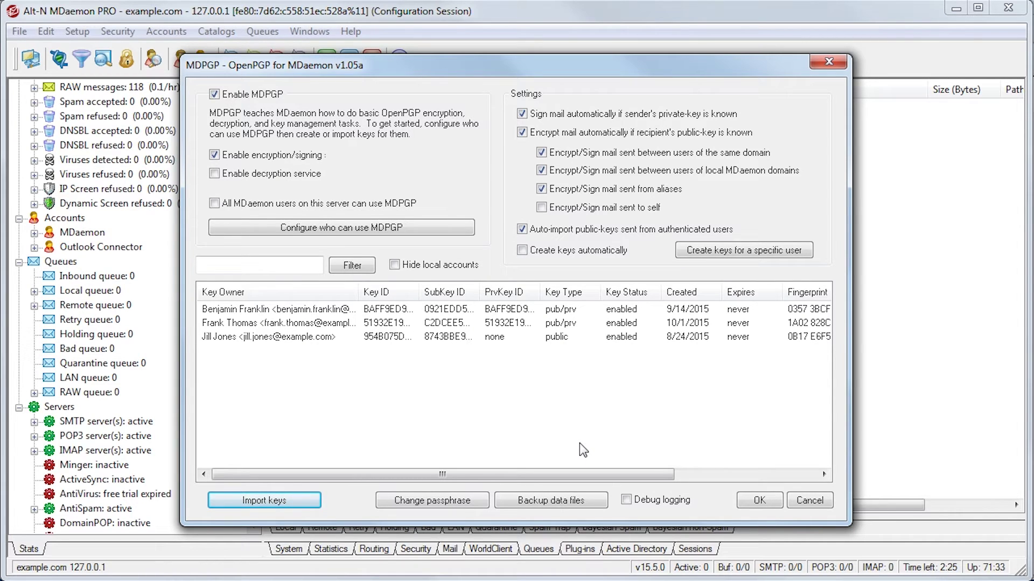
# Export the second user's key and e-mail the public key to its owner's address
pyautogui.click(424, 322)
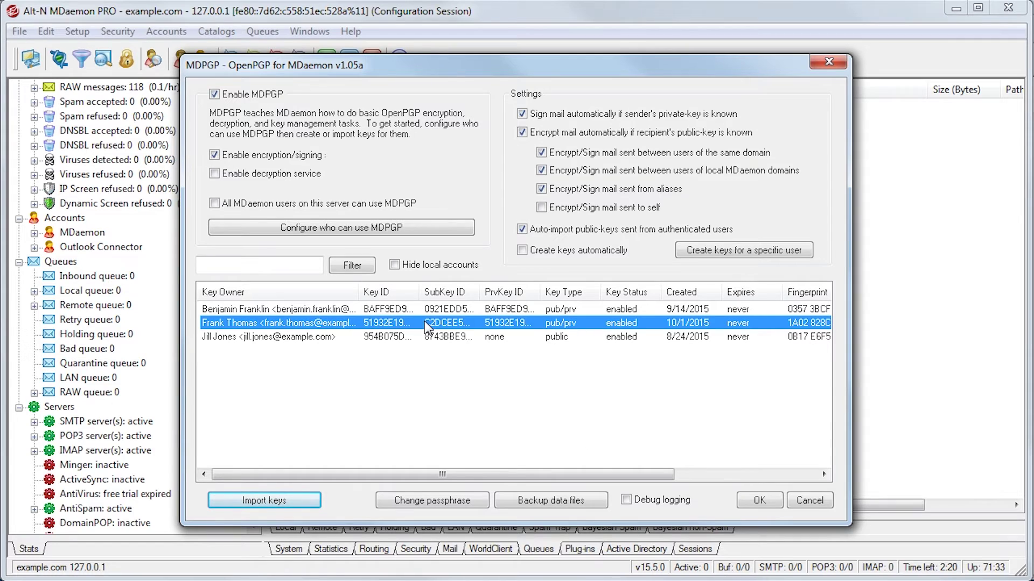
pyautogui.rightClick(425, 322)
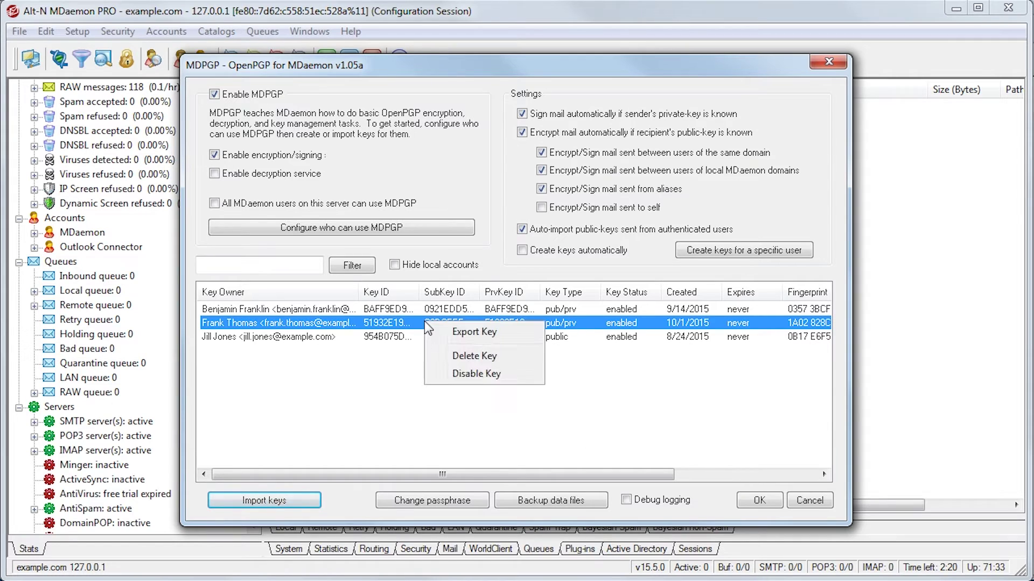
pyautogui.click(481, 334)
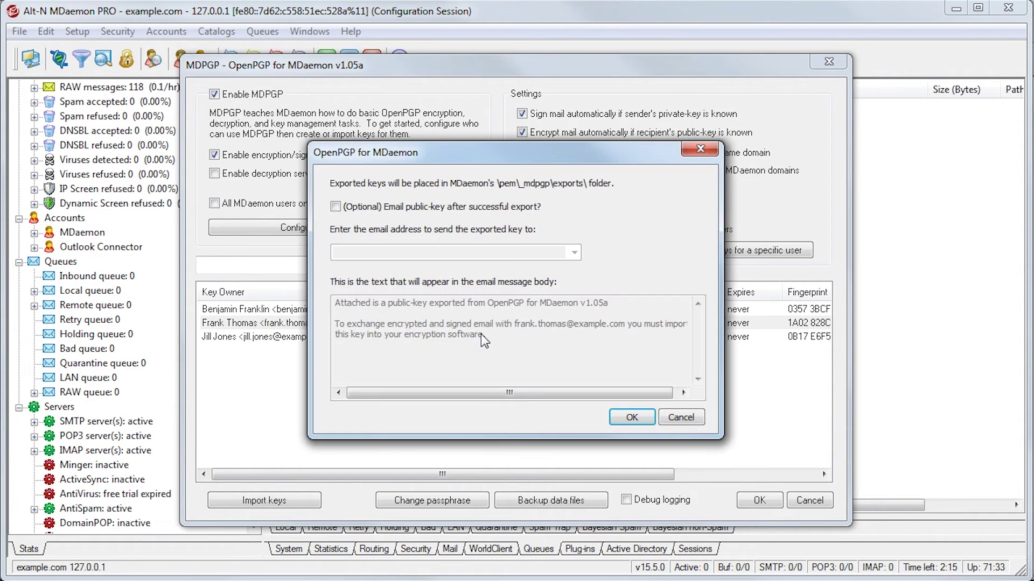
pyautogui.click(334, 207)
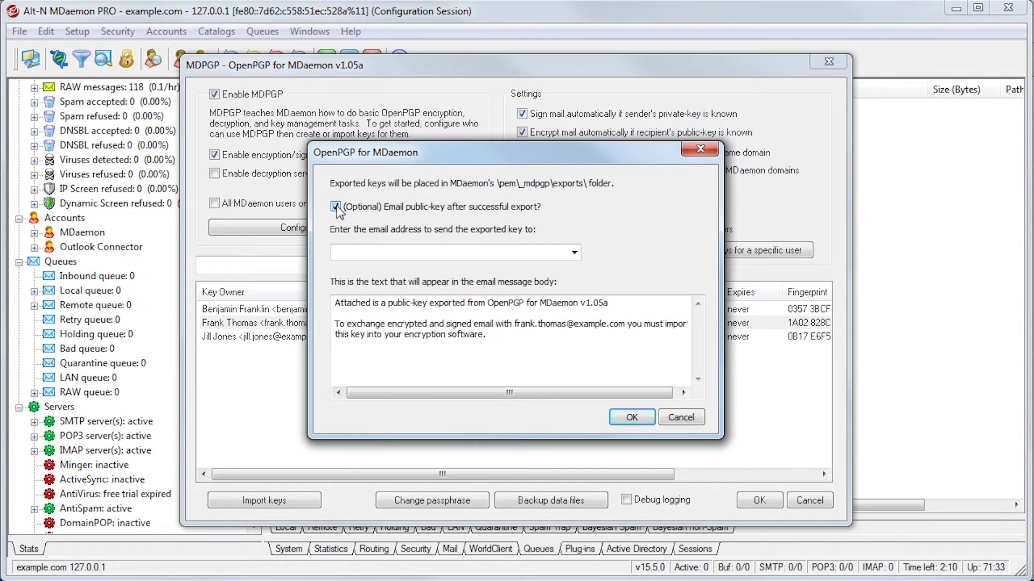
pyautogui.click(575, 252)
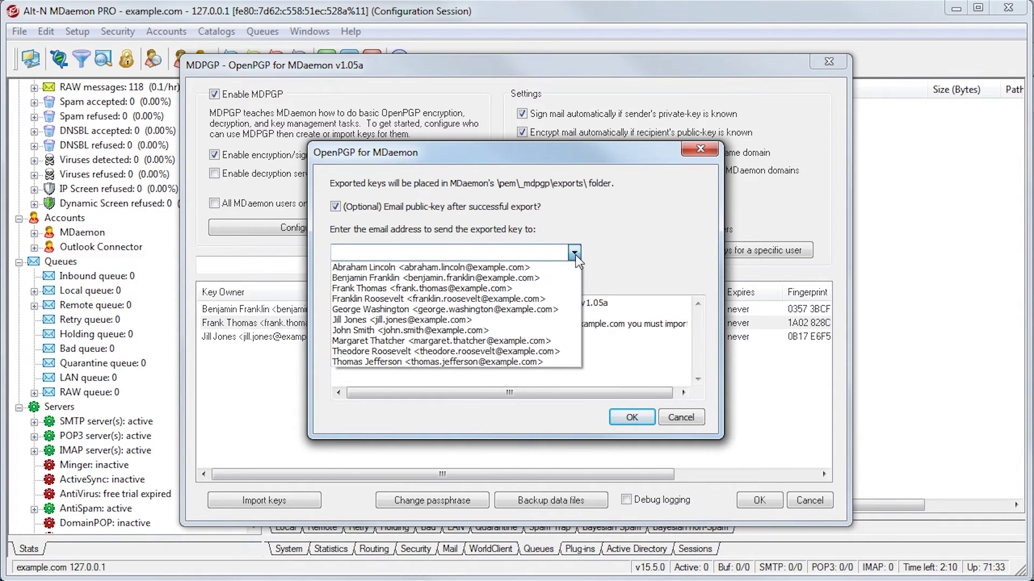
pyautogui.click(485, 288)
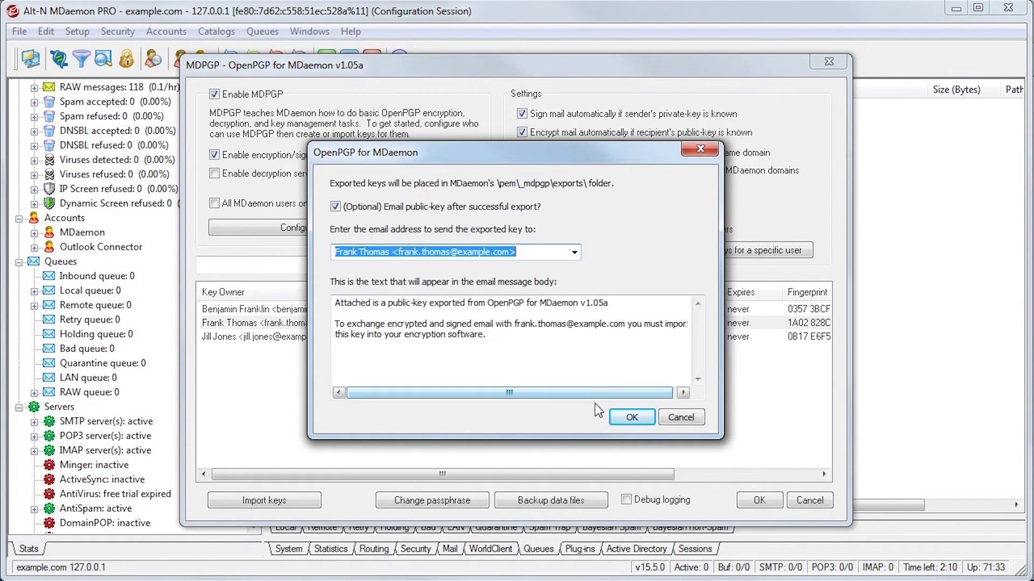
pyautogui.click(631, 418)
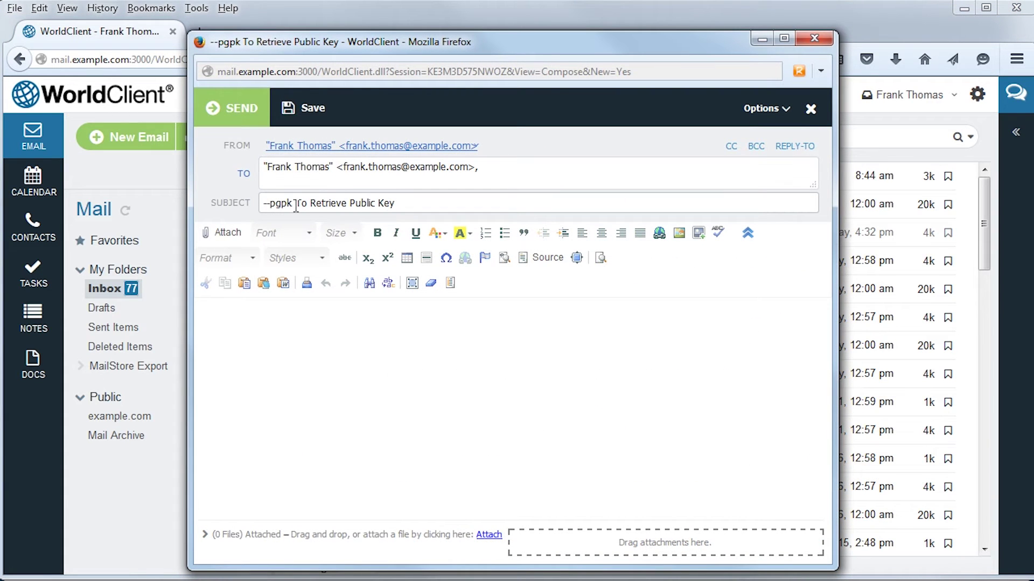
# Select the --pgpk command in the subject, then bring up the imported public key's actions menu
pyautogui.moveTo(296, 205); pyautogui.dragTo(259, 205)
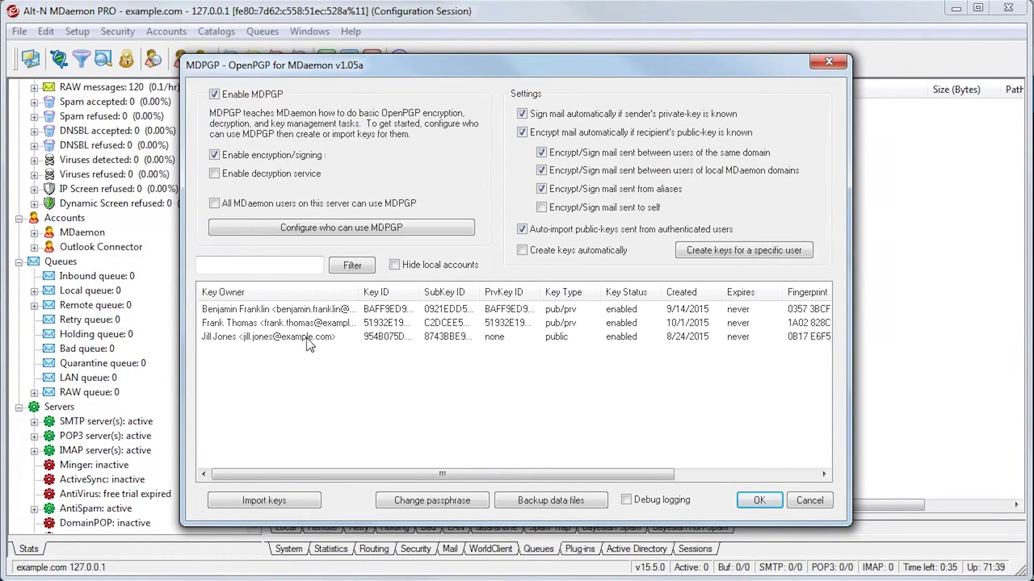
pyautogui.rightClick(309, 339)
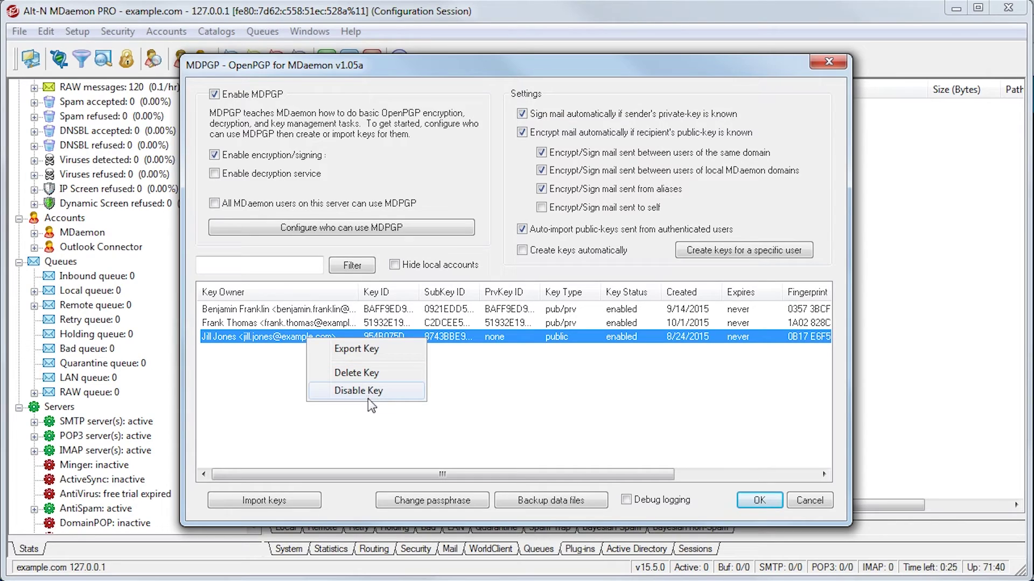
# Dismiss the key menu unchanged and accept the MDPGP settings with OK
pyautogui.click(373, 423)
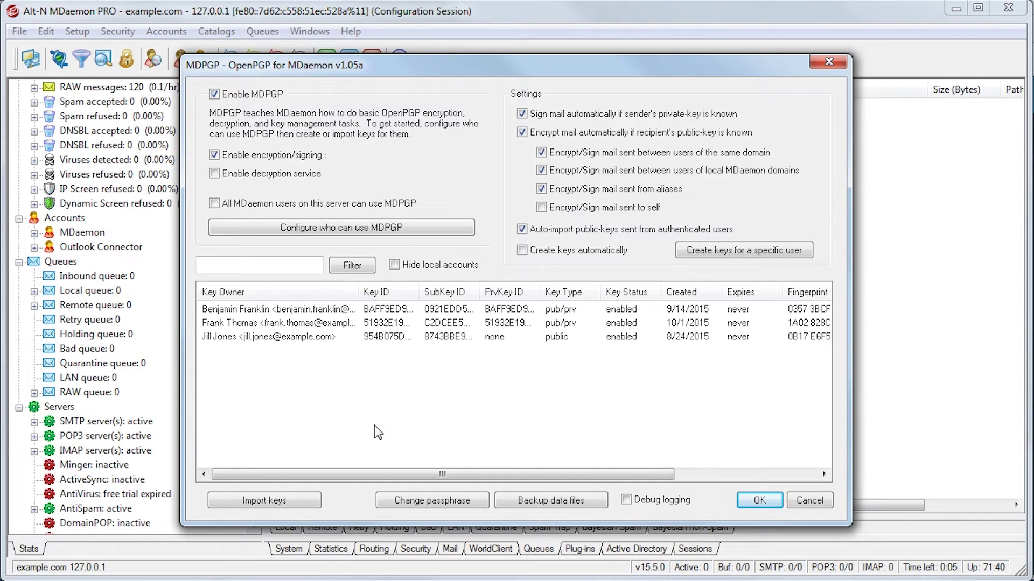
pyautogui.click(759, 501)
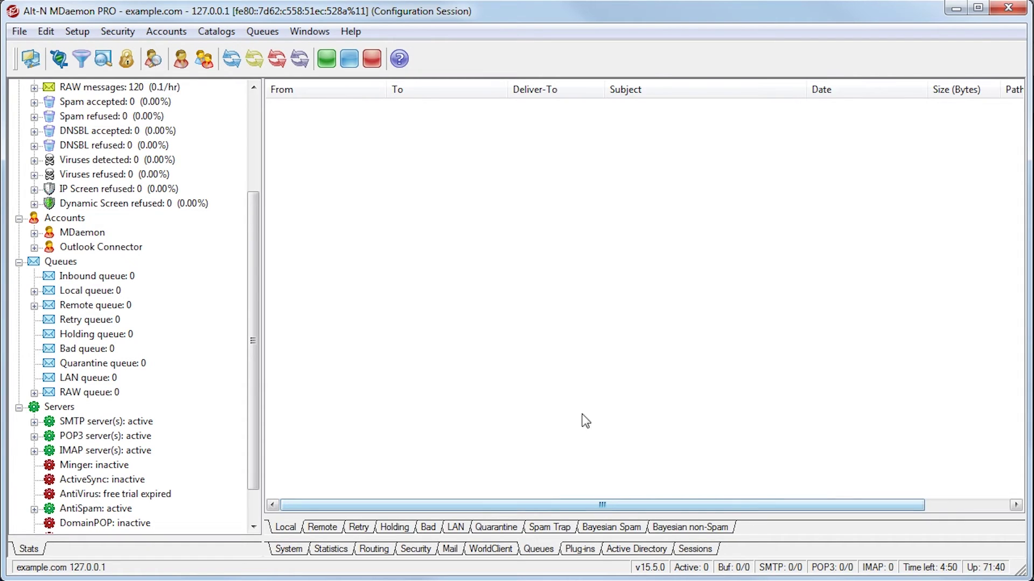
pyautogui.click(124, 38)
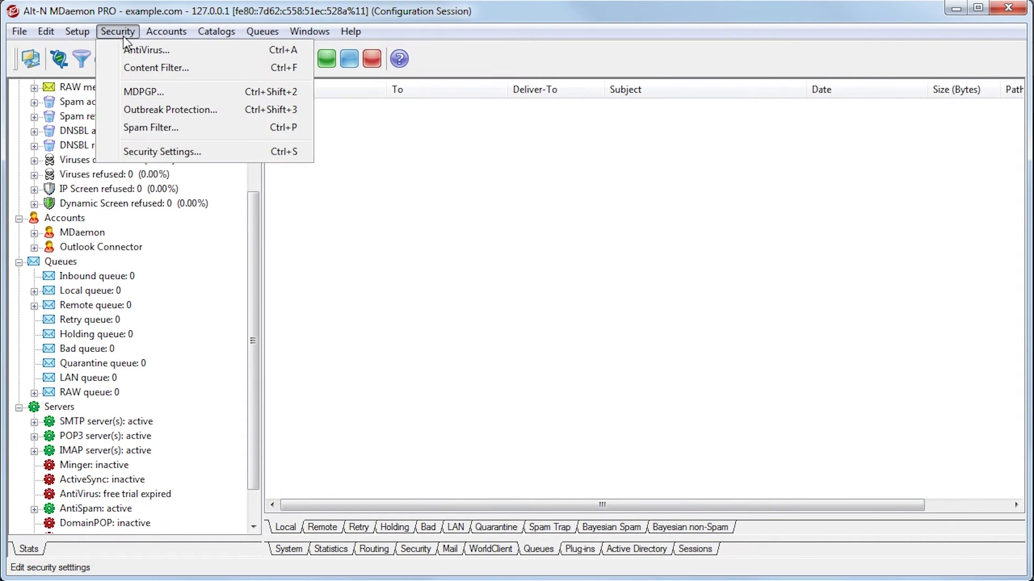
pyautogui.click(168, 75)
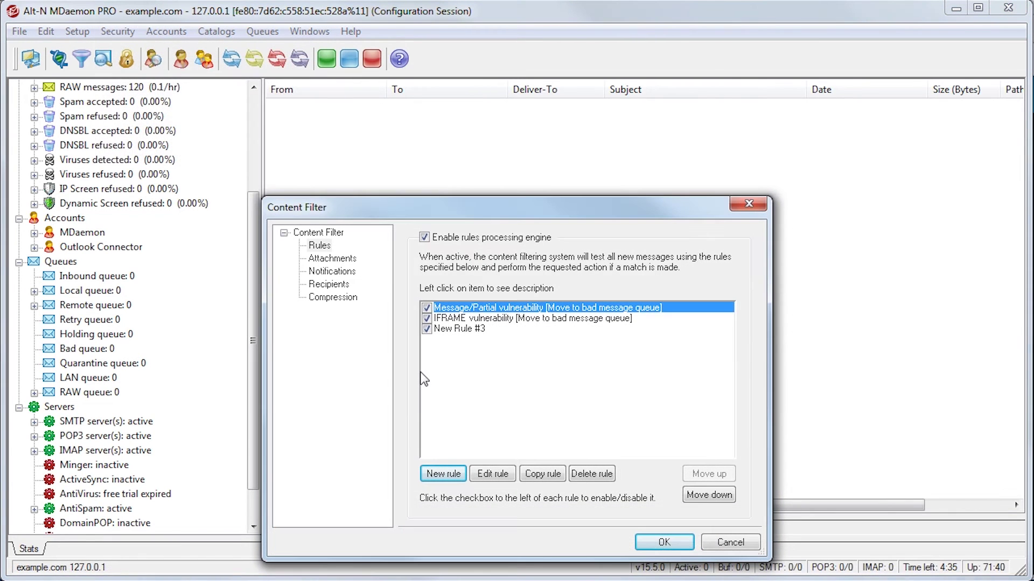
pyautogui.click(443, 474)
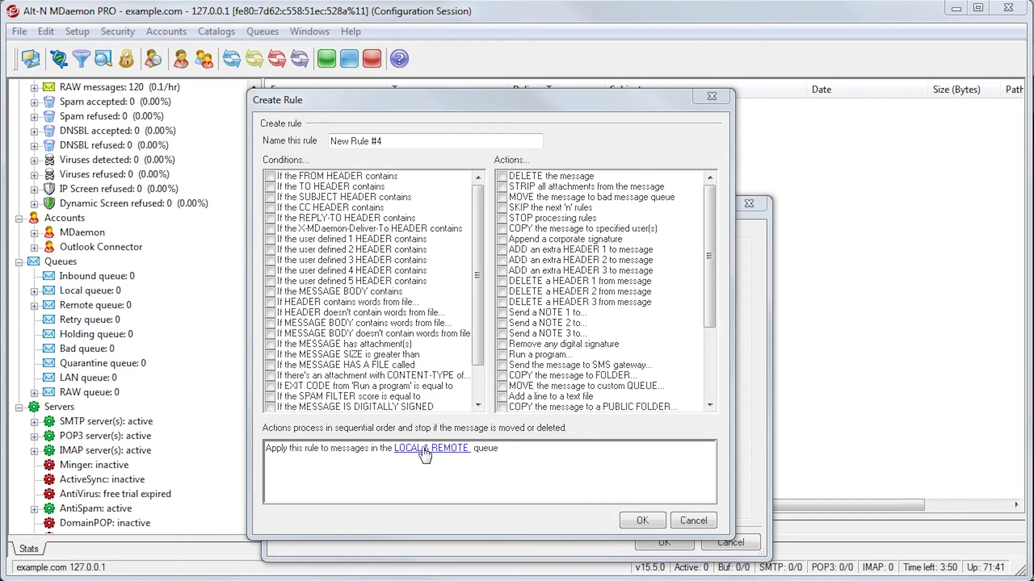
pyautogui.click(270, 187)
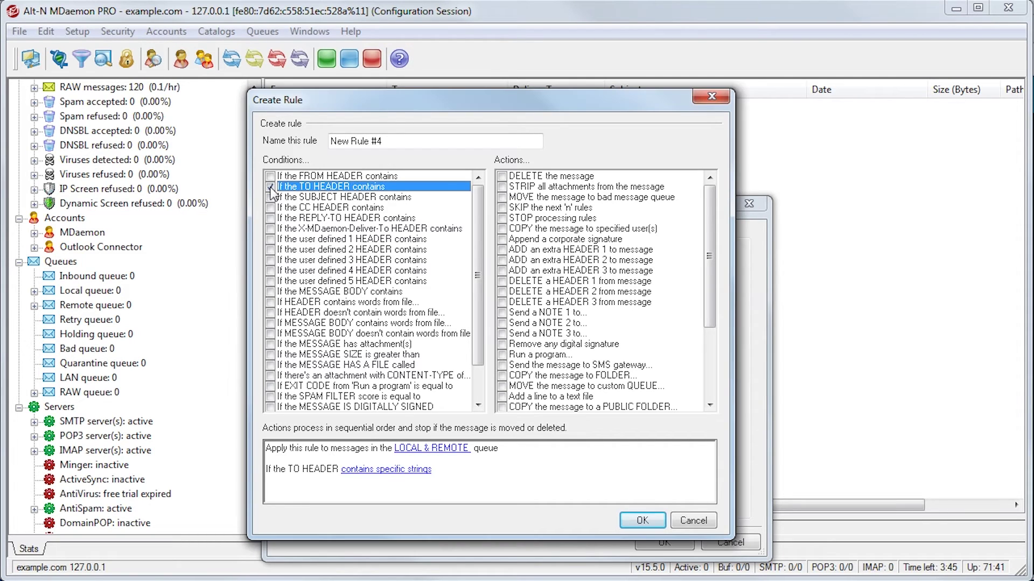
pyautogui.click(379, 470)
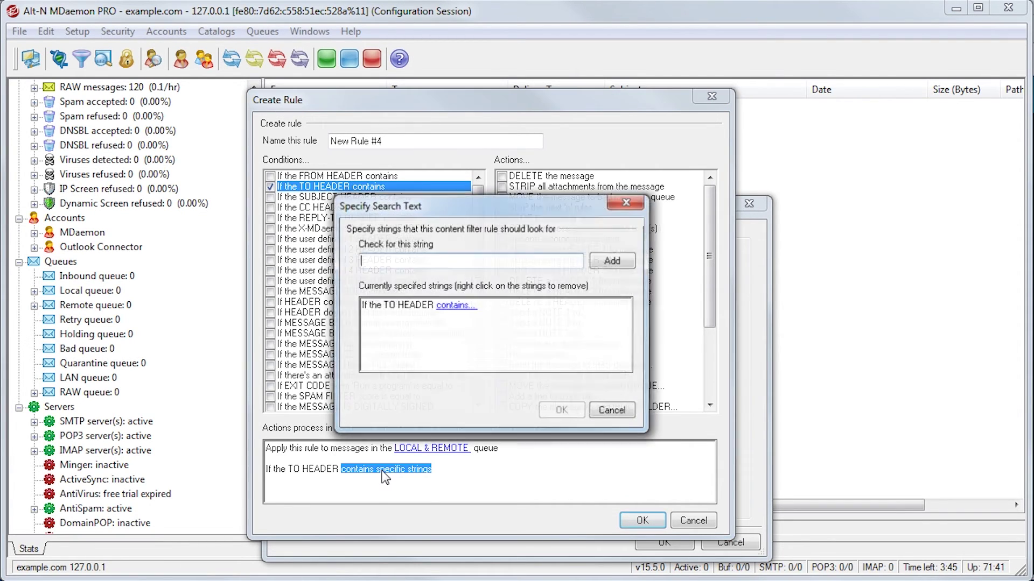
pyautogui.write('ceo@example.com')
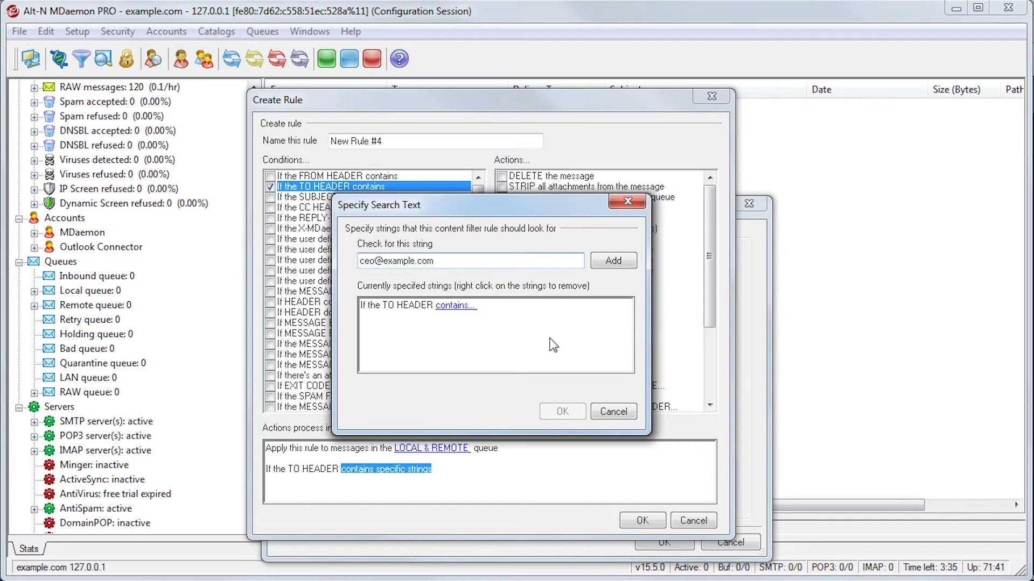
pyautogui.click(609, 264)
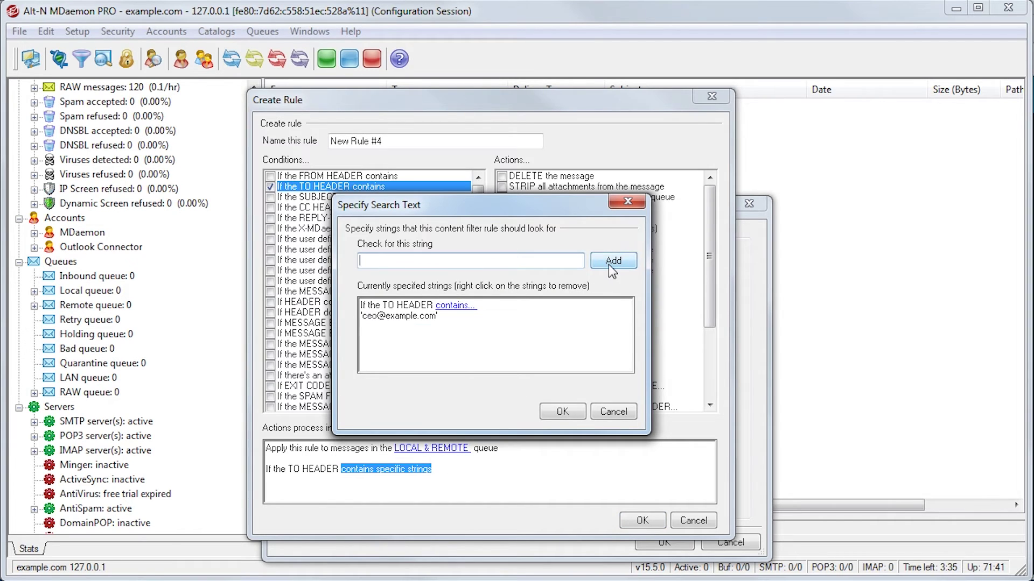
pyautogui.click(571, 409)
pyautogui.moveTo(711, 309); pyautogui.dragTo(710, 396)
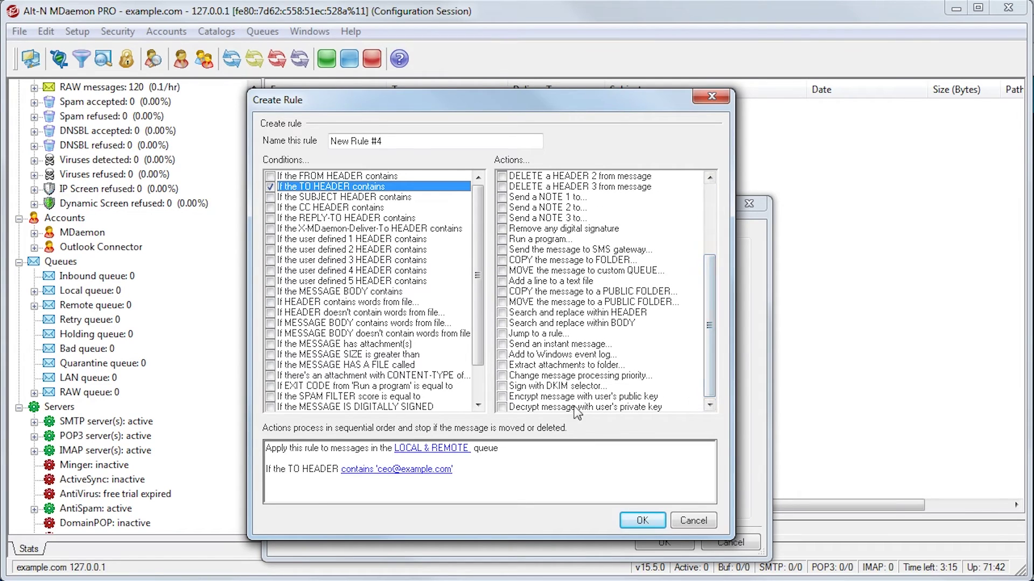
pyautogui.click(502, 397)
pyautogui.click(502, 407)
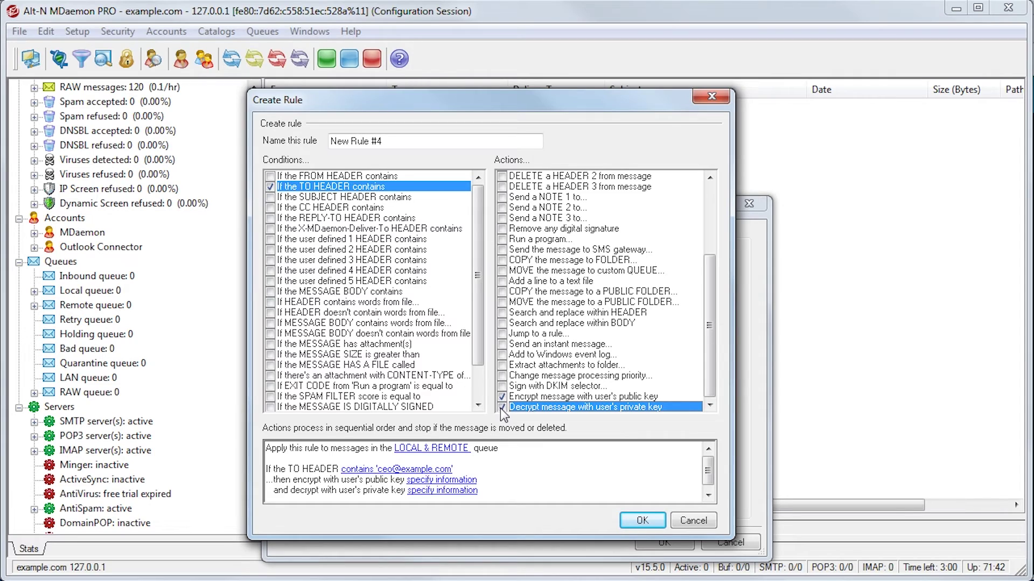
pyautogui.click(469, 481)
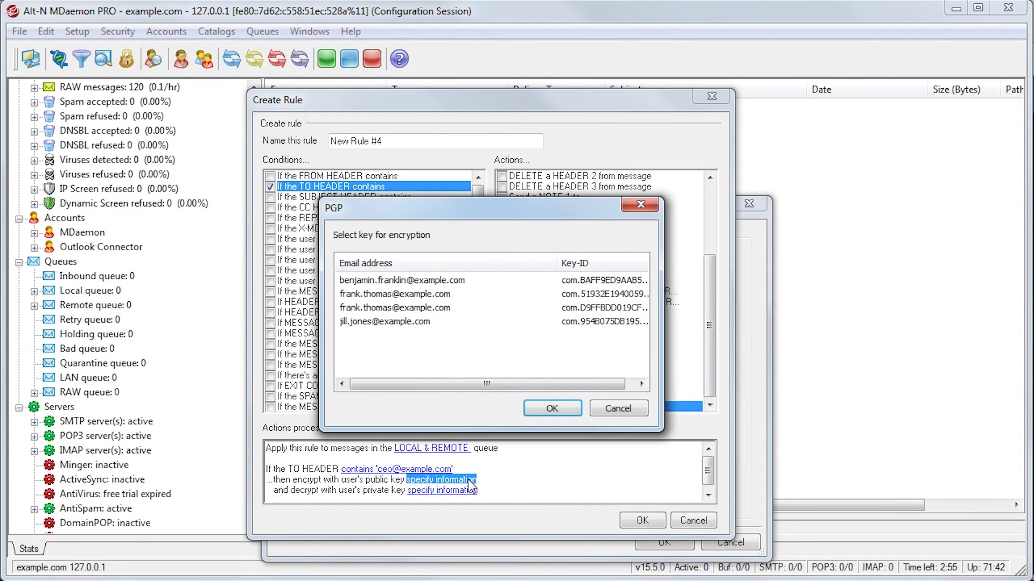
pyautogui.click(434, 313)
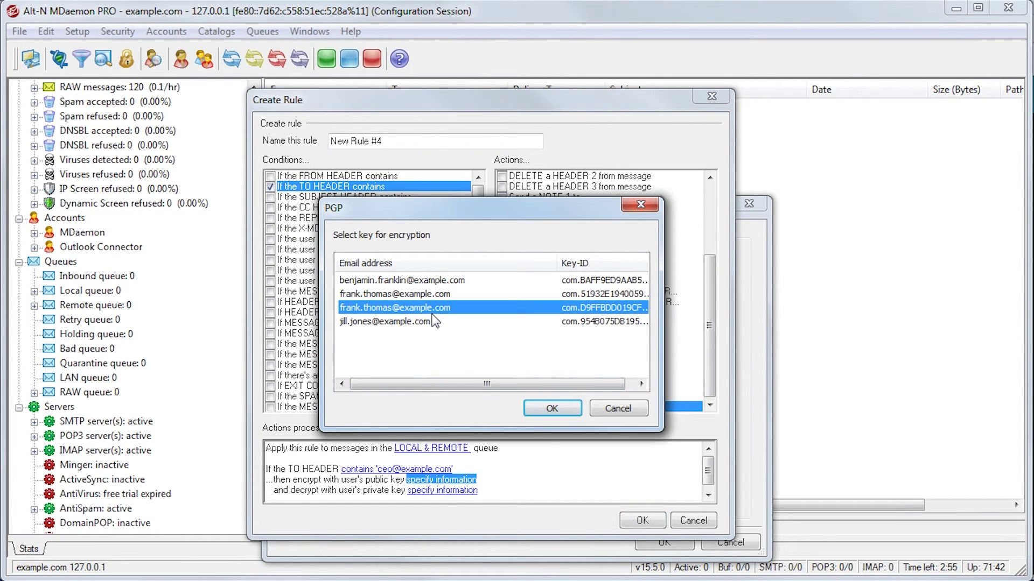
pyautogui.click(559, 409)
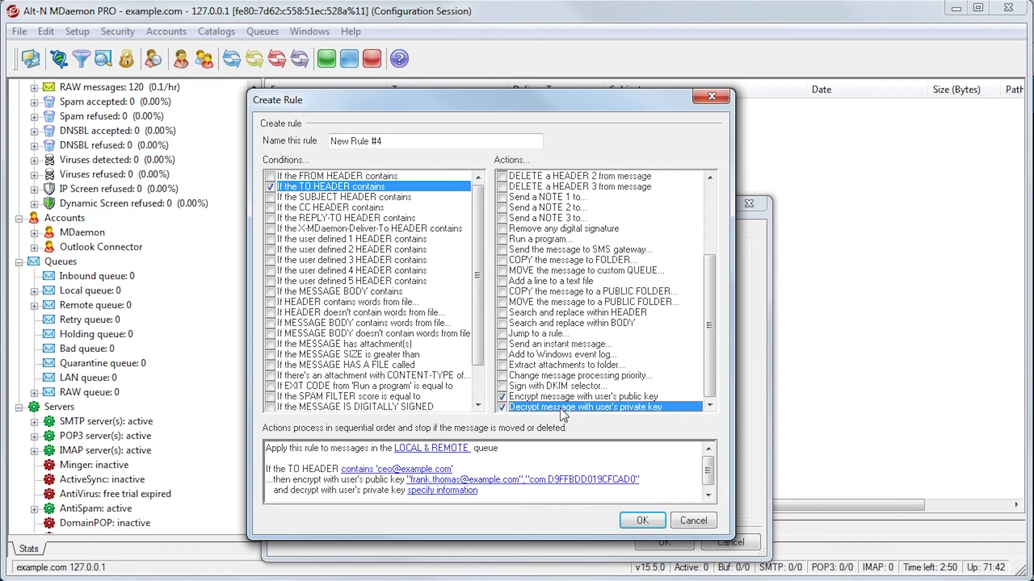
# Decrypt with key com.51932E19400599FA and rename the rule to Encrypt
pyautogui.click(451, 491)
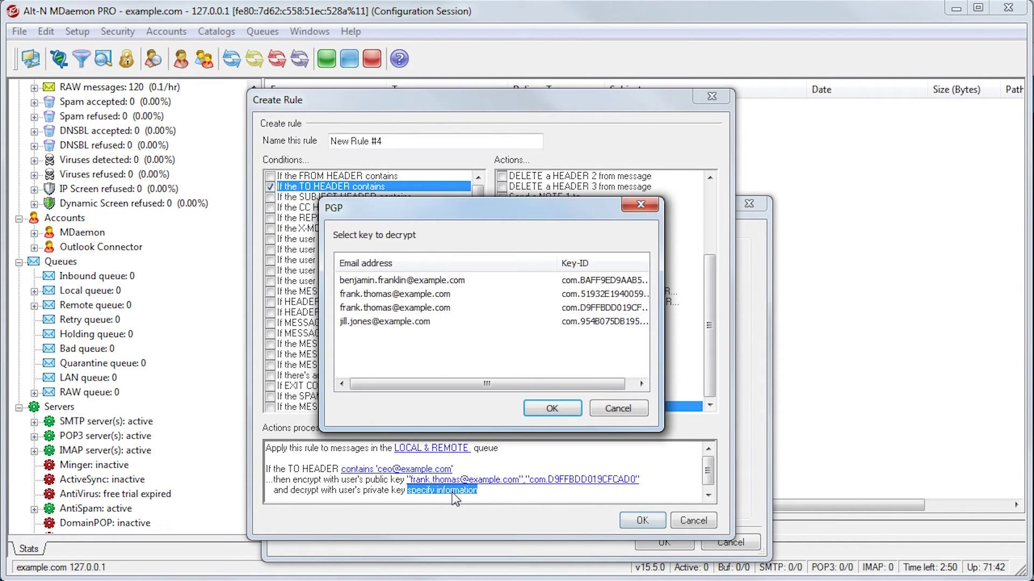
pyautogui.click(433, 294)
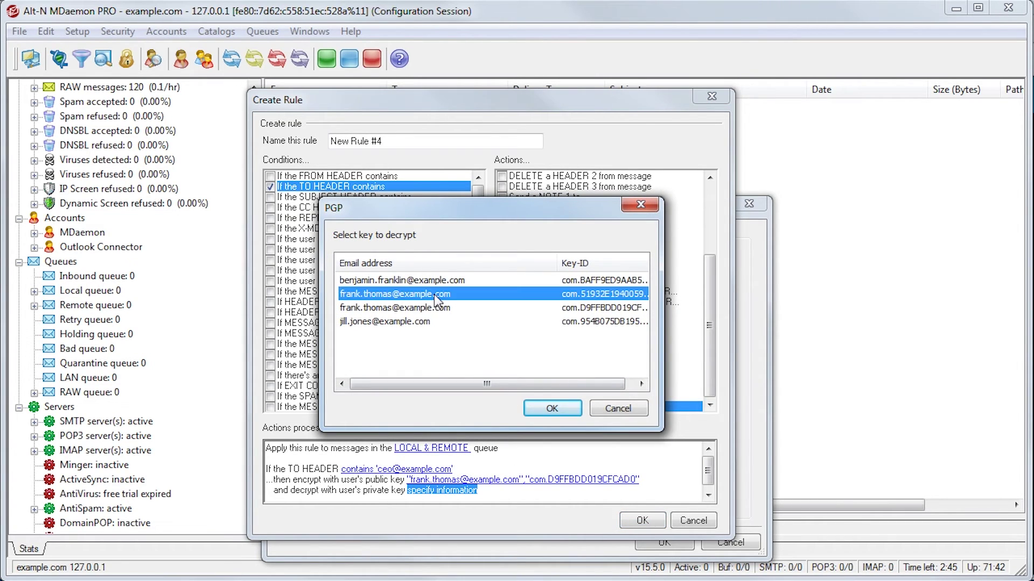
pyautogui.click(550, 407)
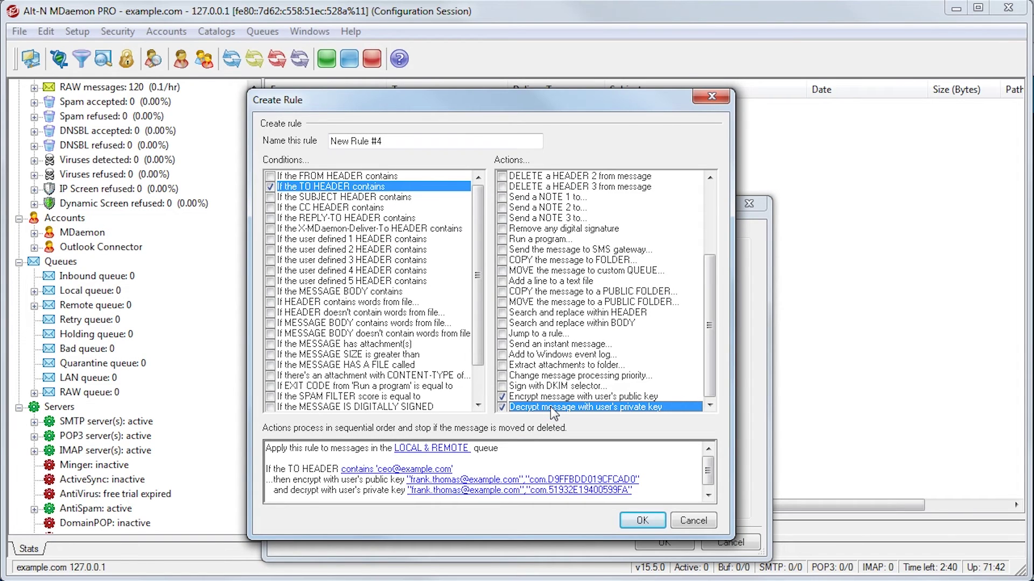
pyautogui.moveTo(383, 141); pyautogui.dragTo(302, 144)
pyautogui.write('Encr')
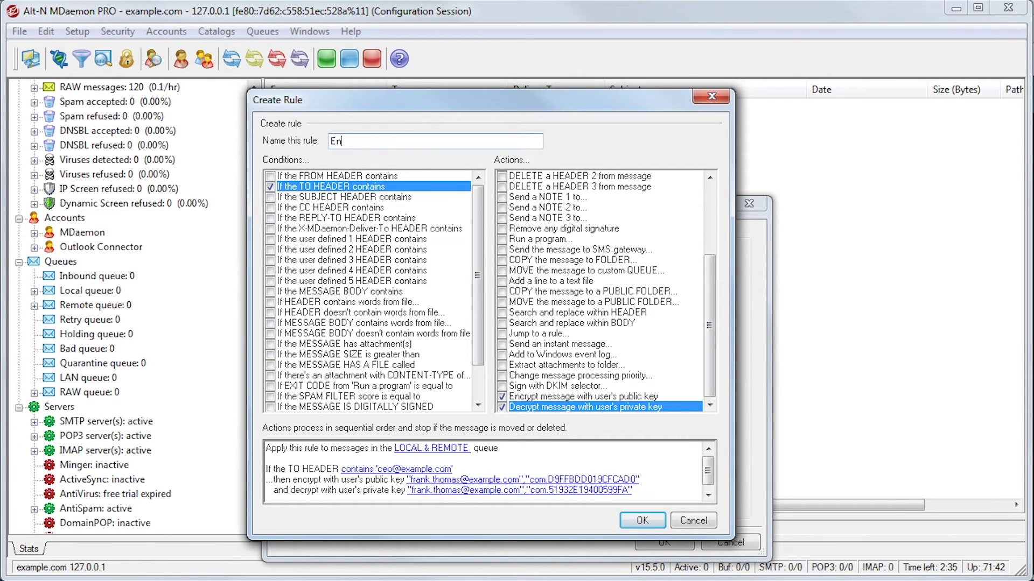
pyautogui.write('ypt')
# Save the Encrypt rule and append --pgpk plus the recipient's e-mail address to the message subject
pyautogui.click(650, 526)
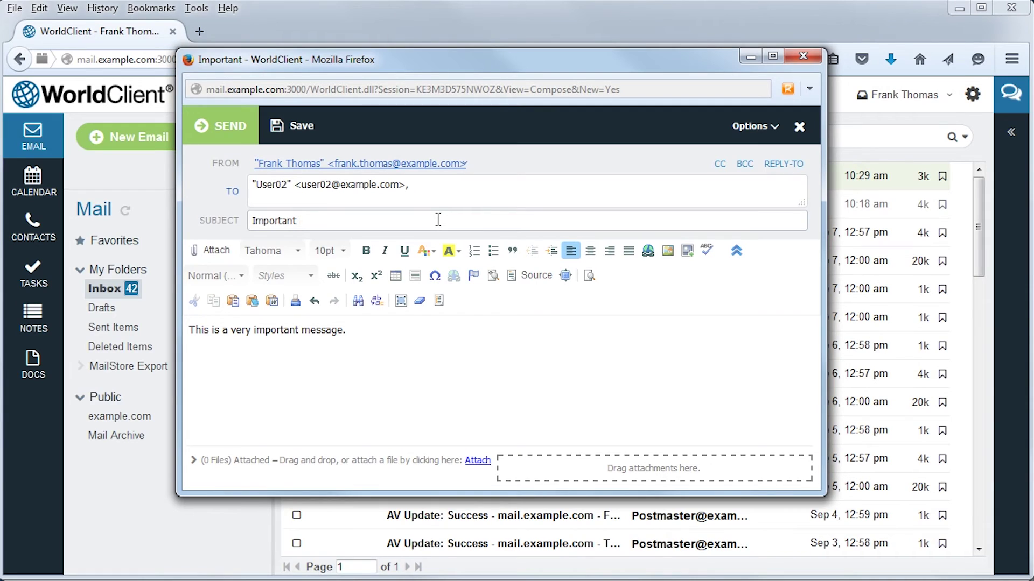
pyautogui.write('--pgpe')
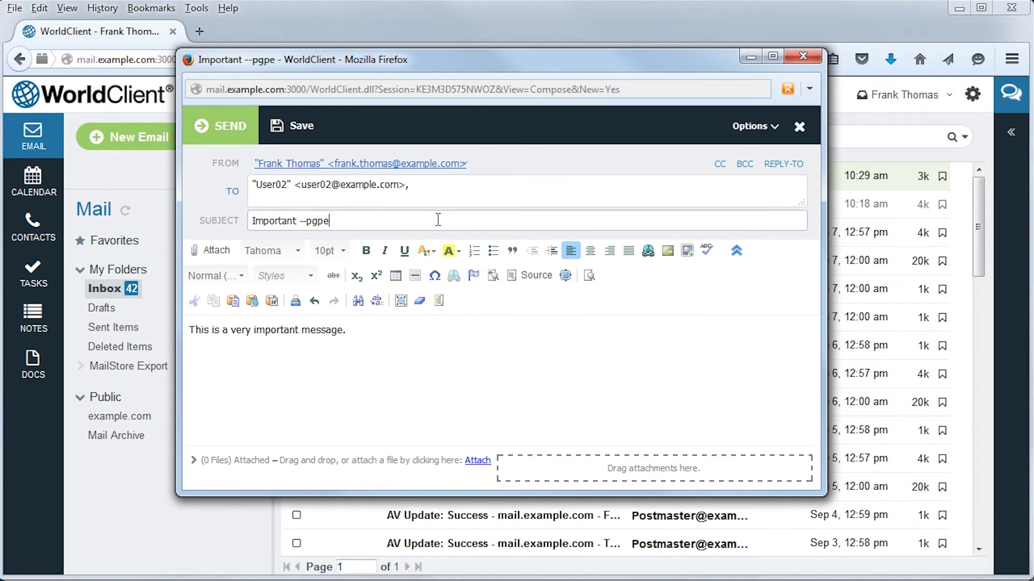
pyautogui.press('BackSpace')
pyautogui.write('x')
pyautogui.press('BackSpace')
pyautogui.write('k')
pyautogui.write('user02@example.com')
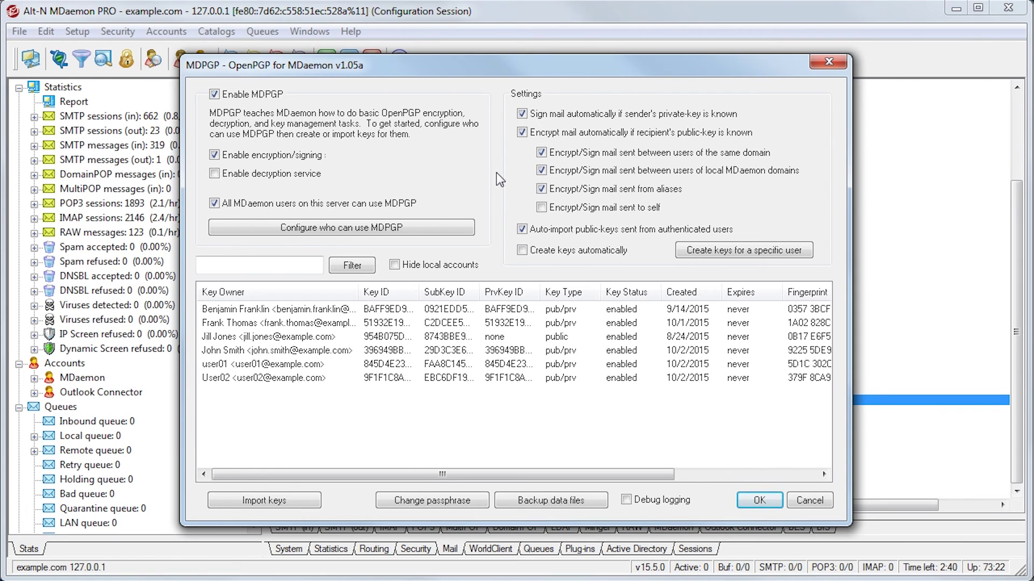
# Dismiss the passphrase change prompt, then back up the MDPGP key files to C:\MDaemon\pem\_mdpgp\backups\
pyautogui.click(452, 502)
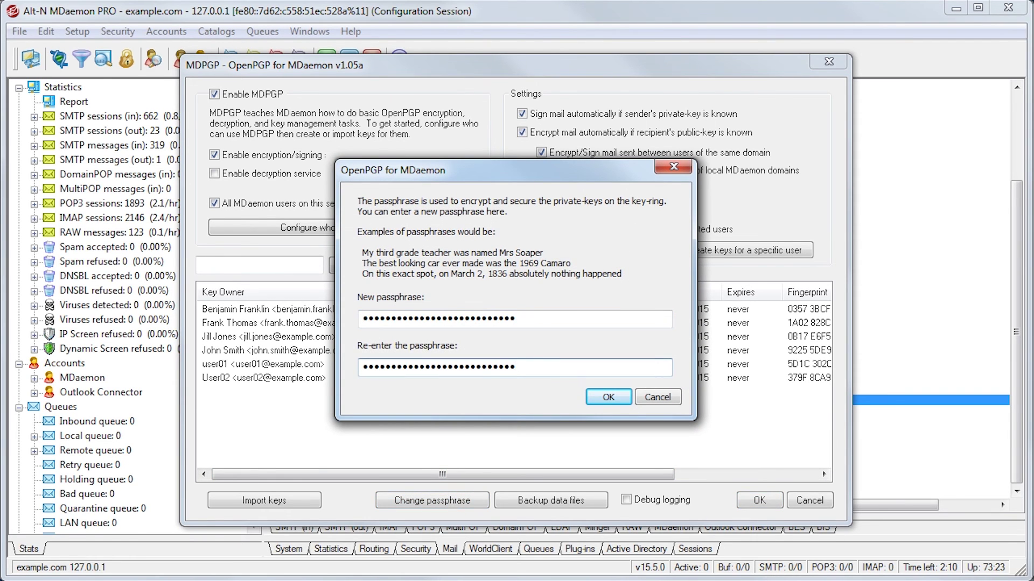
pyautogui.click(608, 396)
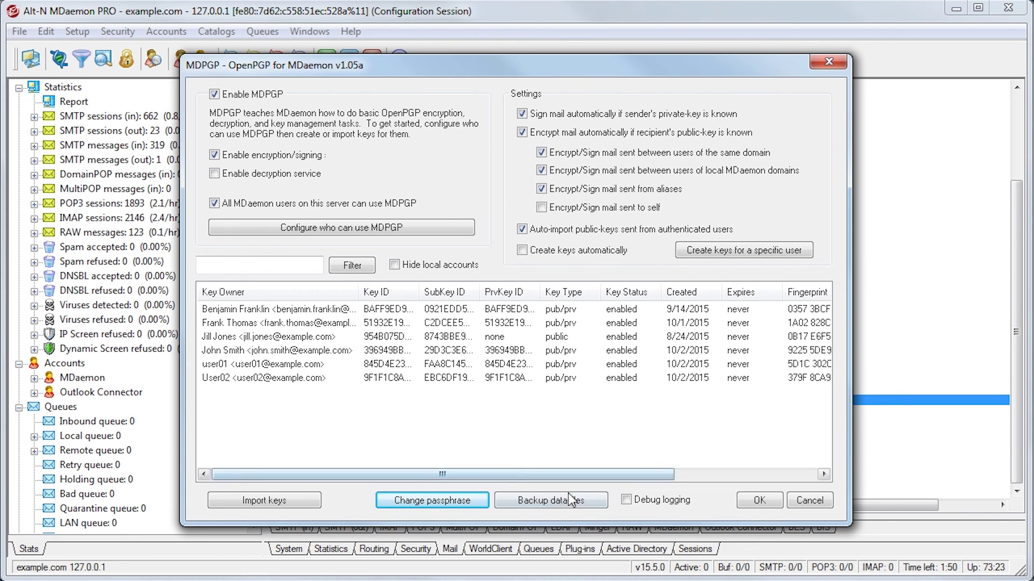
pyautogui.click(566, 501)
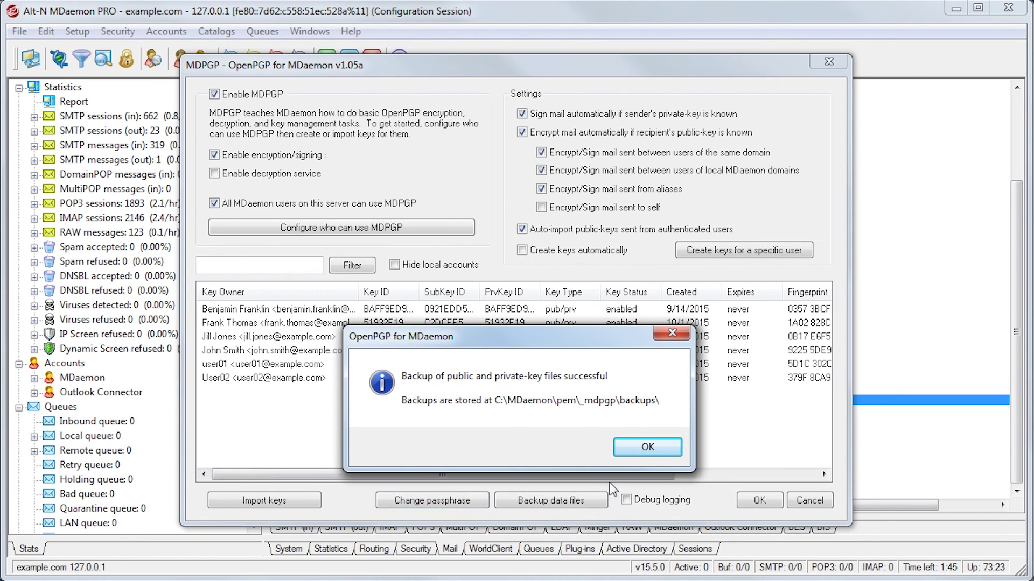
pyautogui.click(650, 450)
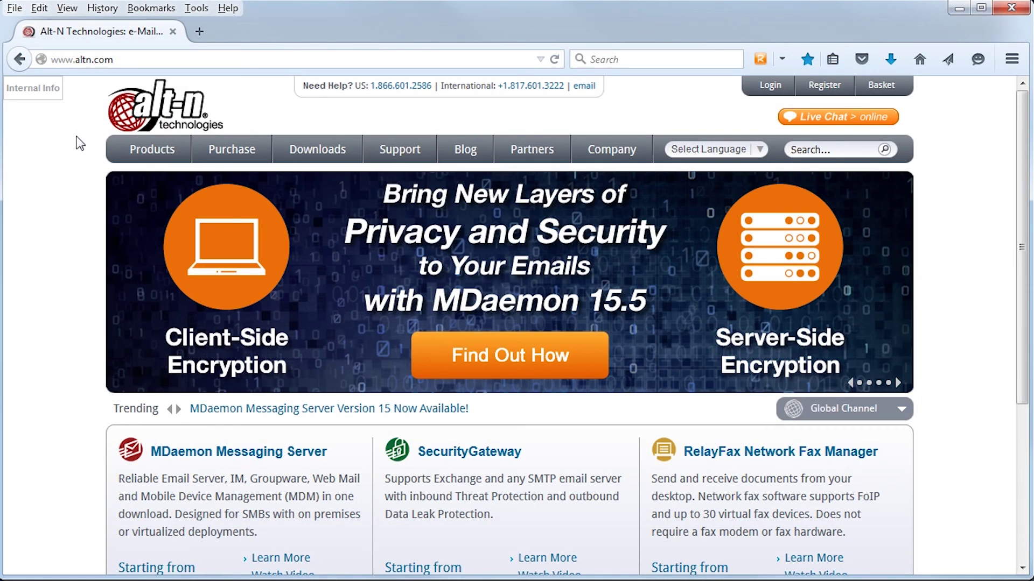
# Browse to MDaemon's Email Encryption page, then to the MDaemon Messaging Server download page
pyautogui.moveTo(148, 148)
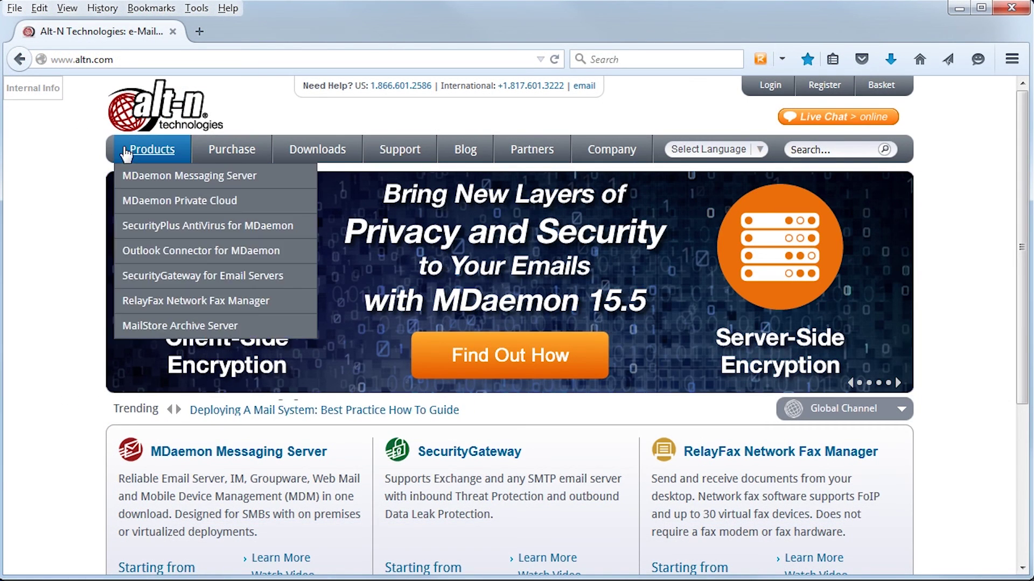
pyautogui.click(156, 177)
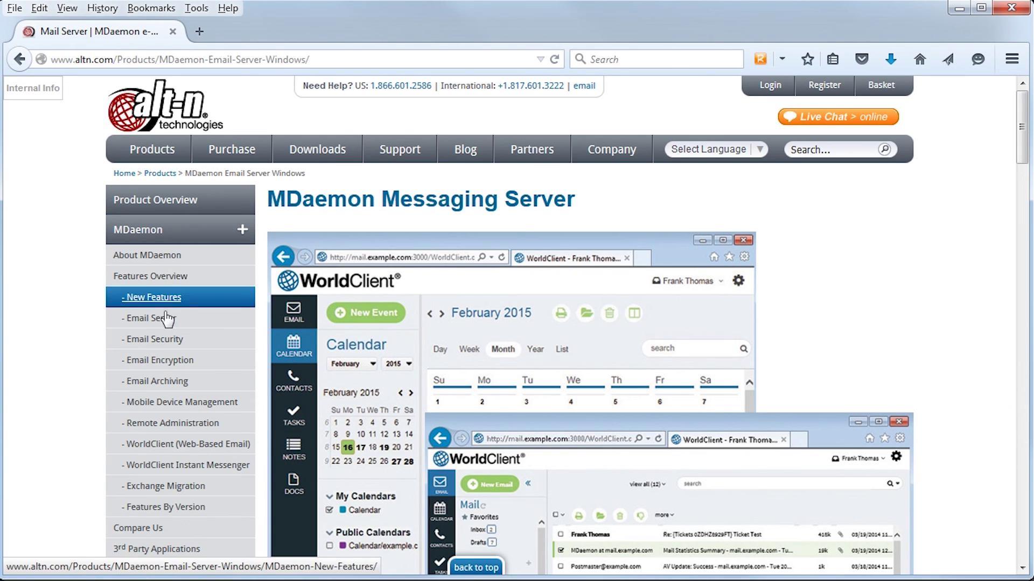
pyautogui.click(162, 366)
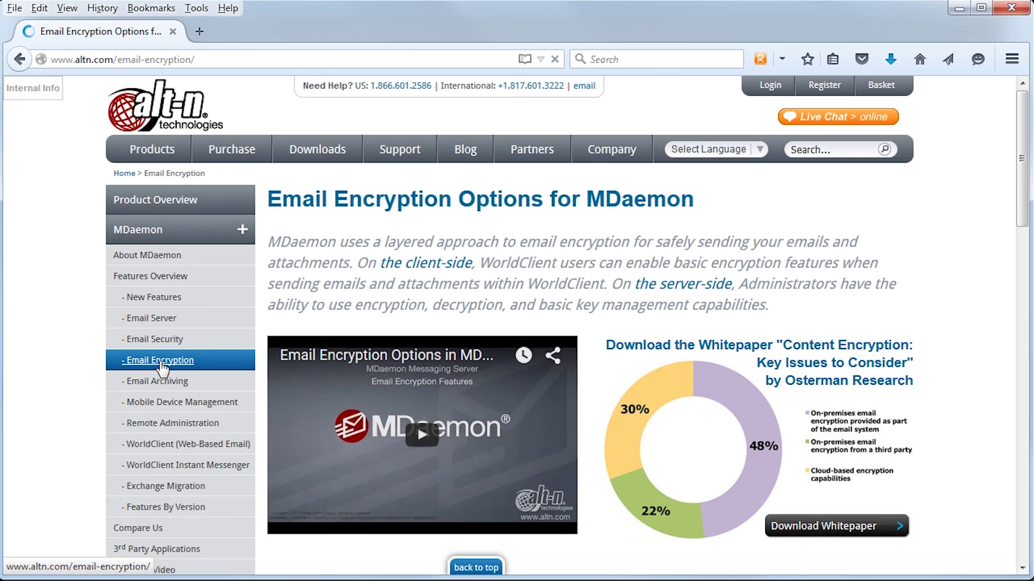
pyautogui.moveTo(317, 157)
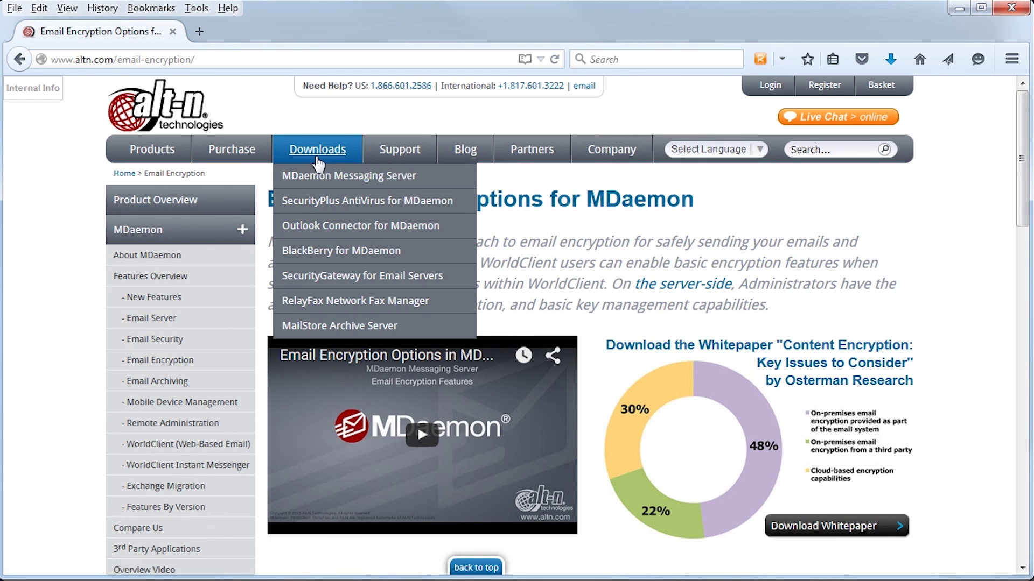
pyautogui.click(340, 183)
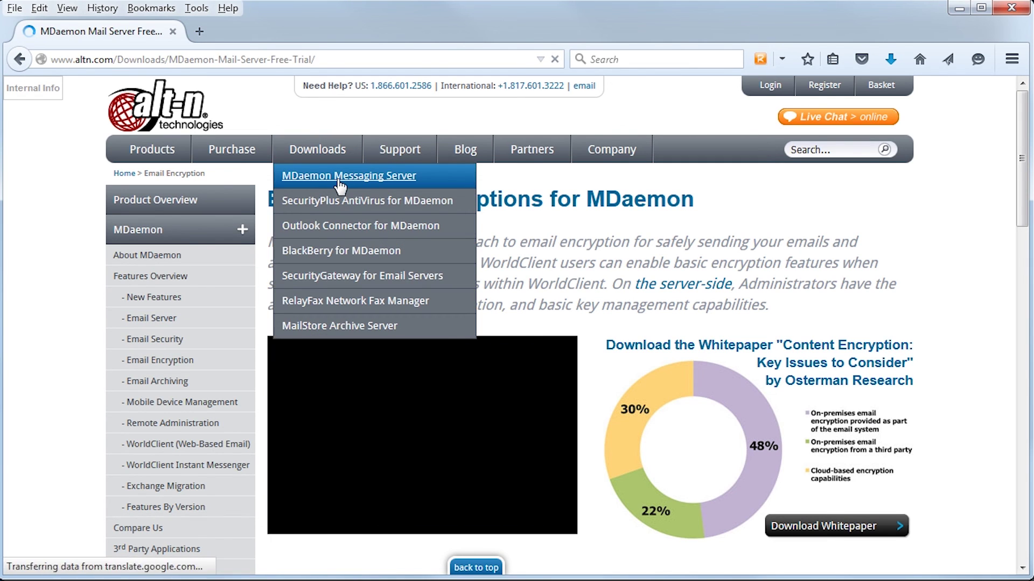